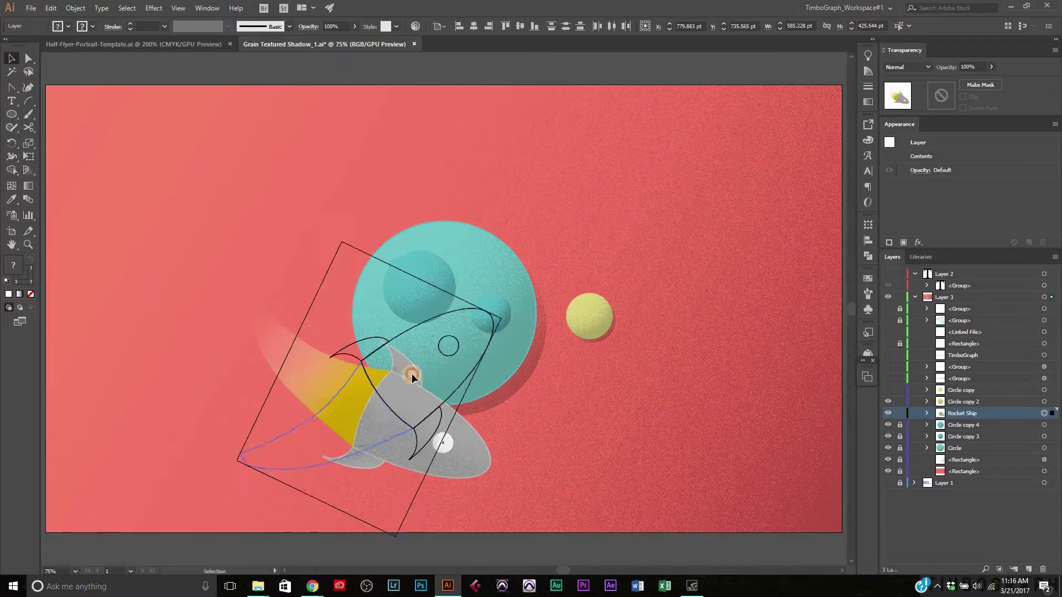
Move the rocket ship to the upper right of the large teal planet and deselect it
{"action": "left_click_drag", "start_coordinate": [412, 373], "coordinate": [650, 206]}
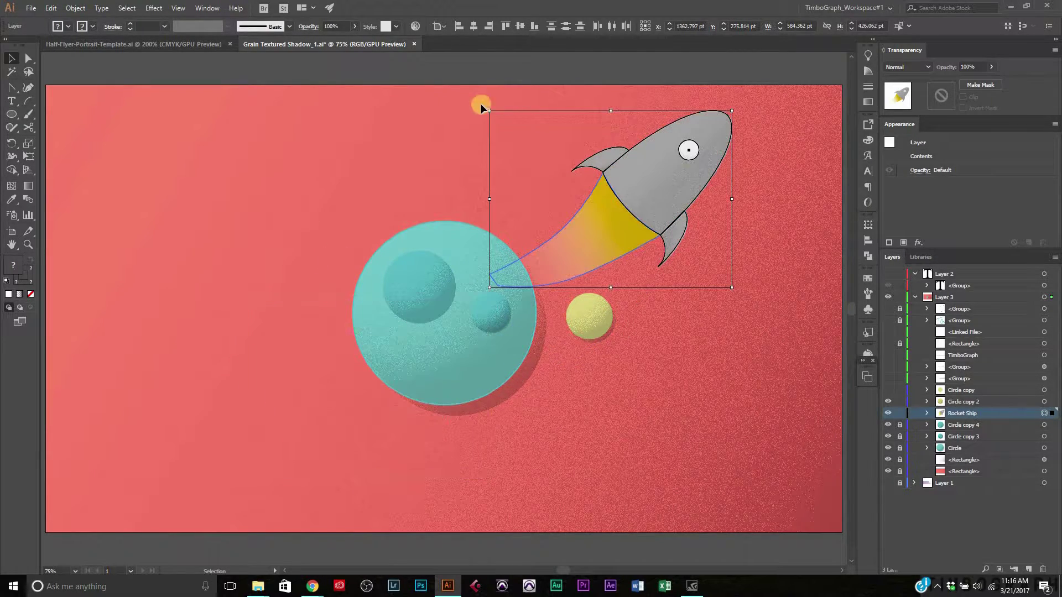
{"action": "left_click", "coordinate": [462, 76]}
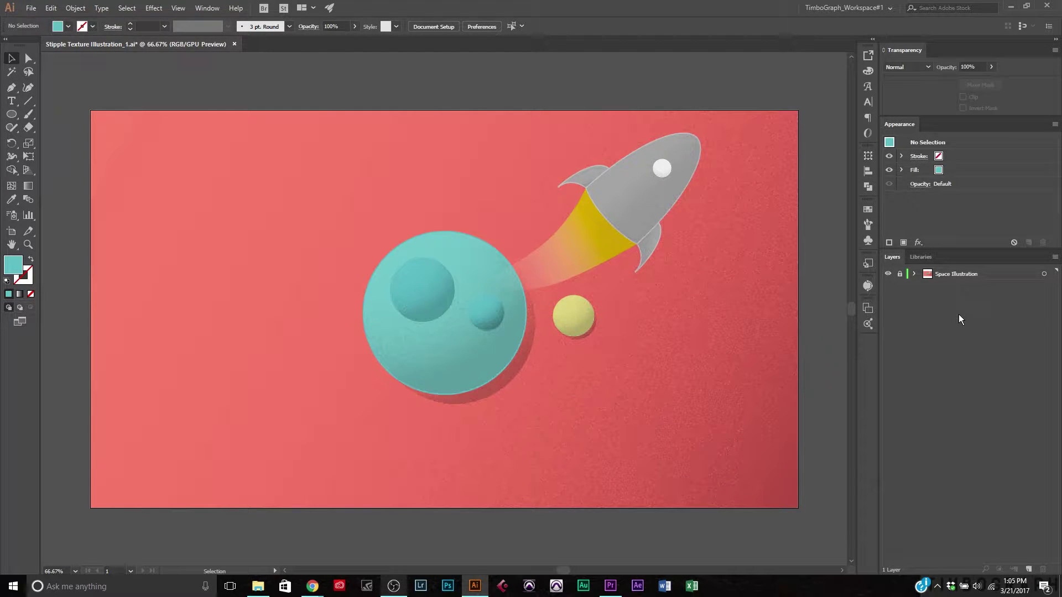
{"action": "key", "text": "ctrl+1"}
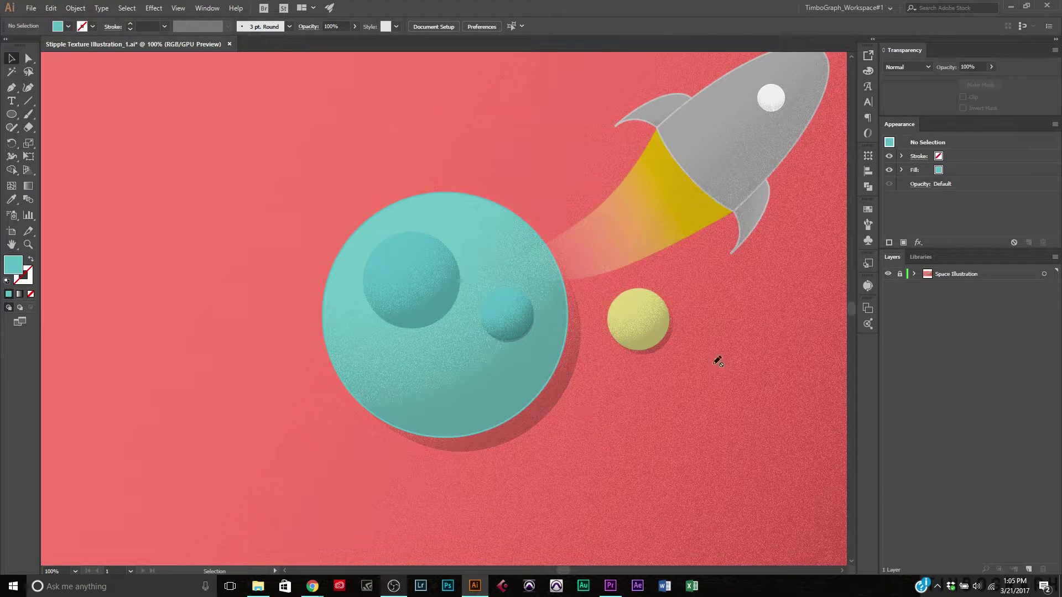
{"action": "key", "text": "ctrl+minus"}
{"action": "key", "text": "ctrl+plus"}
{"action": "key", "text": "ctrl+minus"}
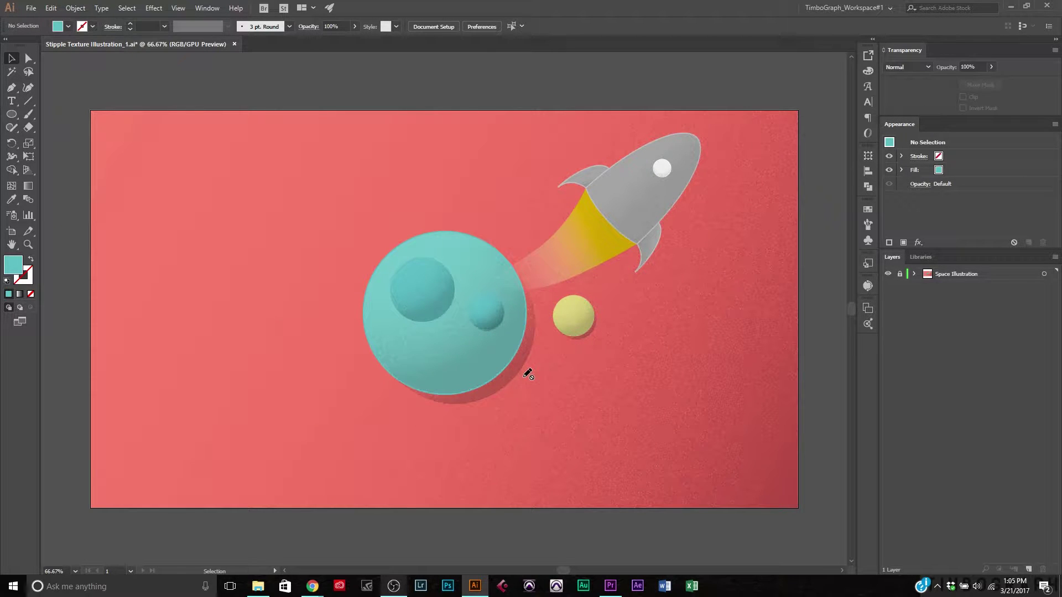
Create a new layer above the Space Illustration layer and name it Moon 2
{"action": "left_click", "coordinate": [1028, 569]}
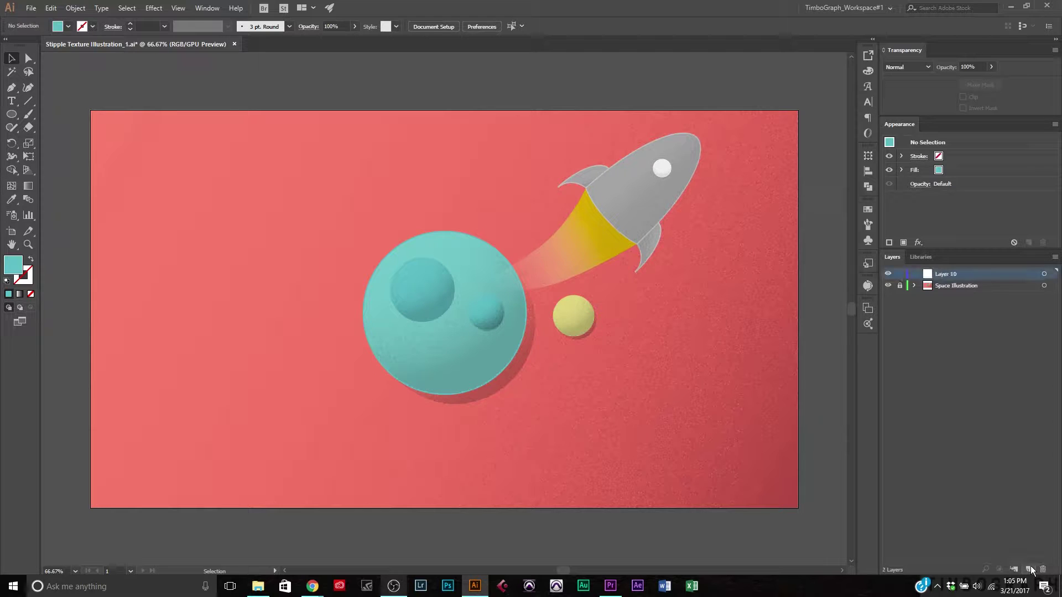
{"action": "double_click", "coordinate": [945, 273]}
{"action": "type", "text": "Moon 2"}
{"action": "key", "text": "Return"}
Draw a teal circle about 435 px in diameter beside the large planet, on its left, and move it level with the planet
{"action": "left_click", "coordinate": [13, 115]}
{"action": "key", "text": "super"}
{"action": "key", "text": "super"}
{"action": "left_click_drag", "start_coordinate": [262, 272], "coordinate": [324, 199]}
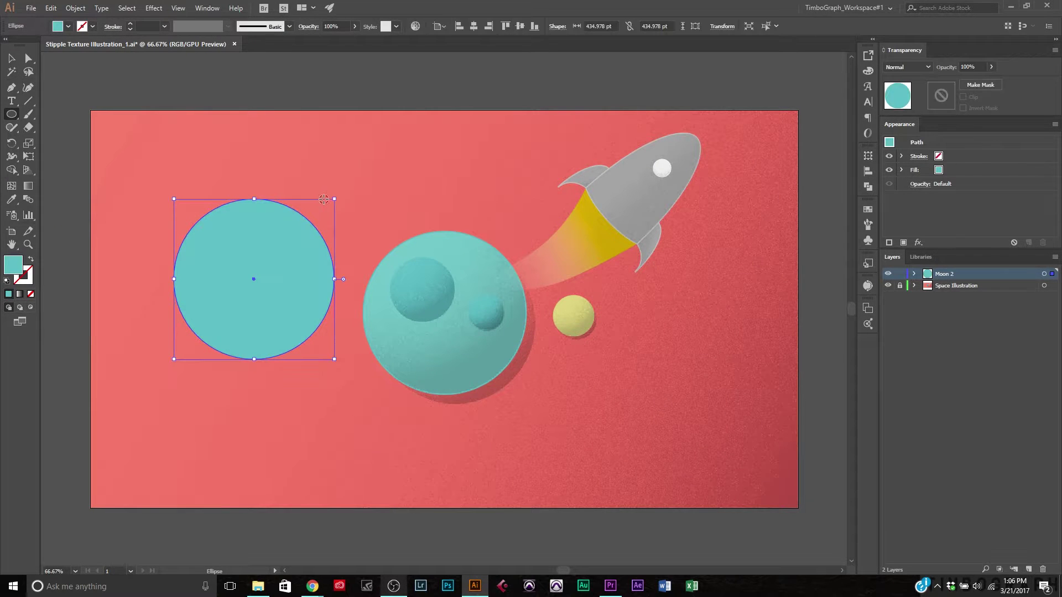
{"action": "left_click", "coordinate": [12, 58]}
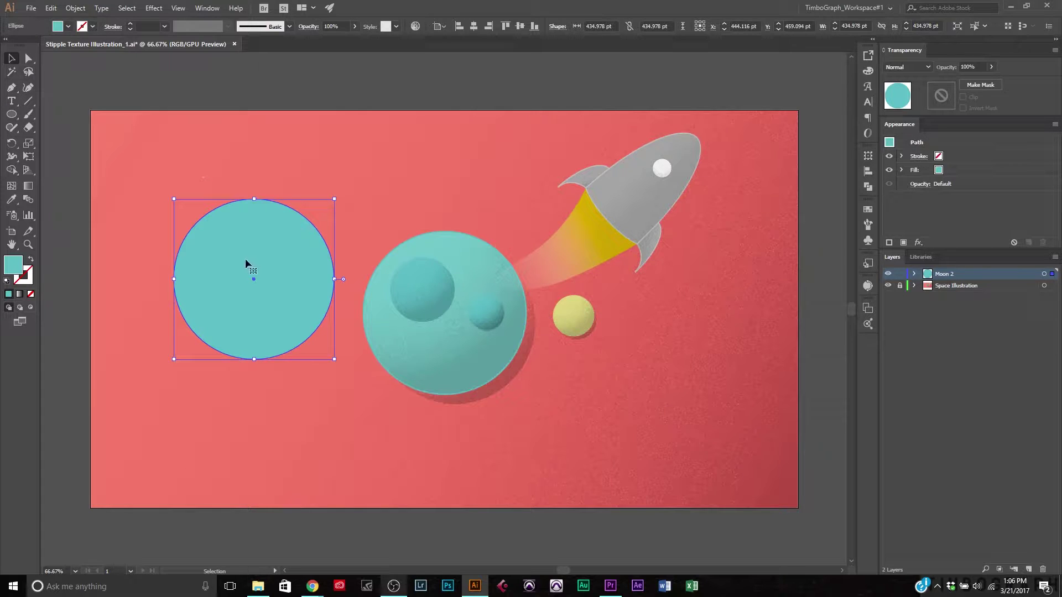
{"action": "left_click_drag", "start_coordinate": [273, 256], "coordinate": [274, 290]}
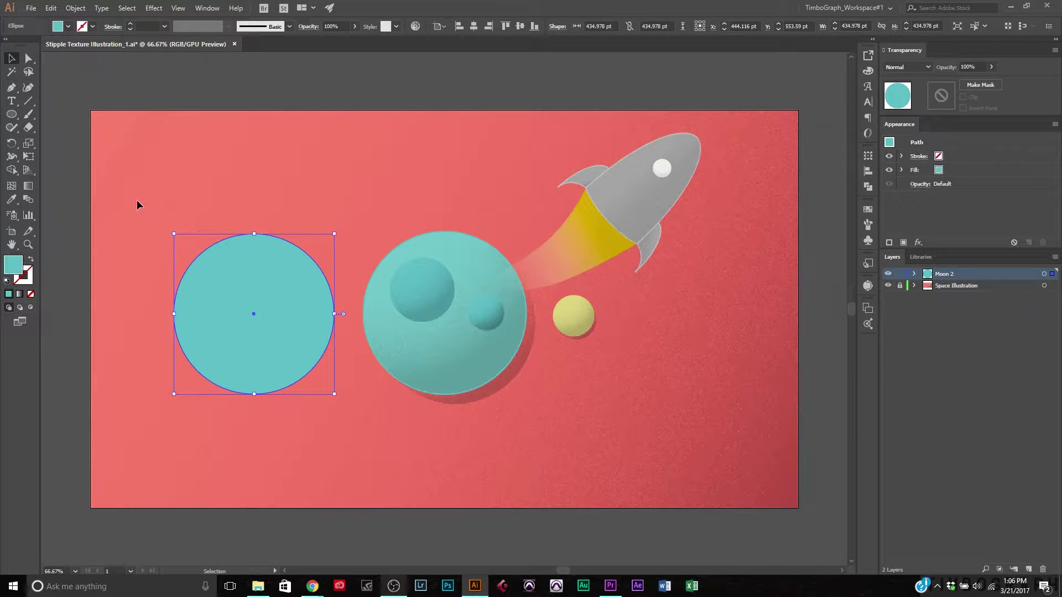
Duplicate the circle in place within the Moon 2 layer
{"action": "left_click", "coordinate": [914, 275]}
{"action": "left_click", "coordinate": [960, 286]}
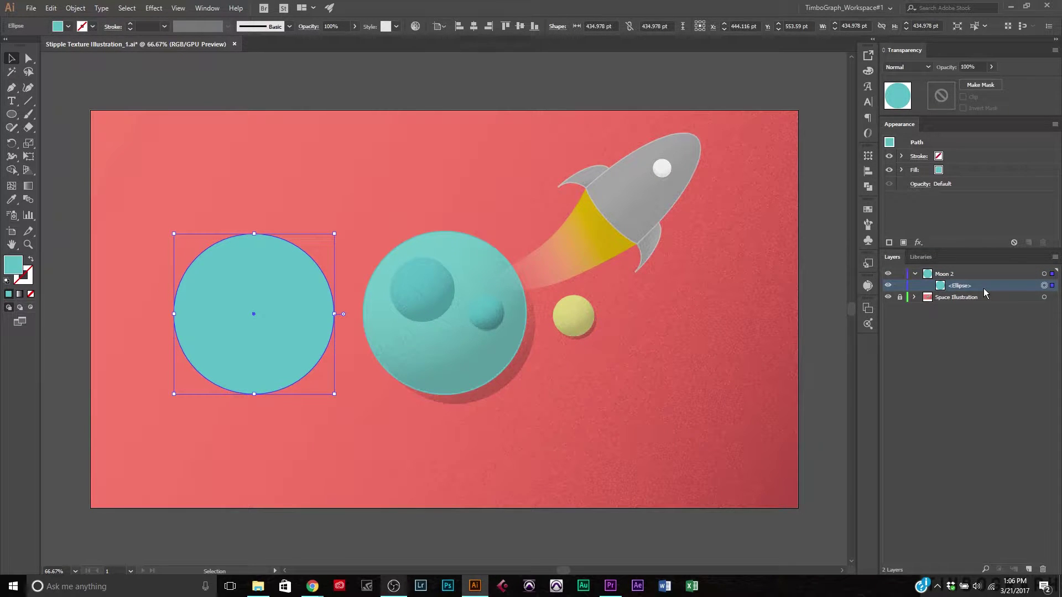
{"action": "left_click_drag", "start_coordinate": [984, 292], "coordinate": [984, 283]}
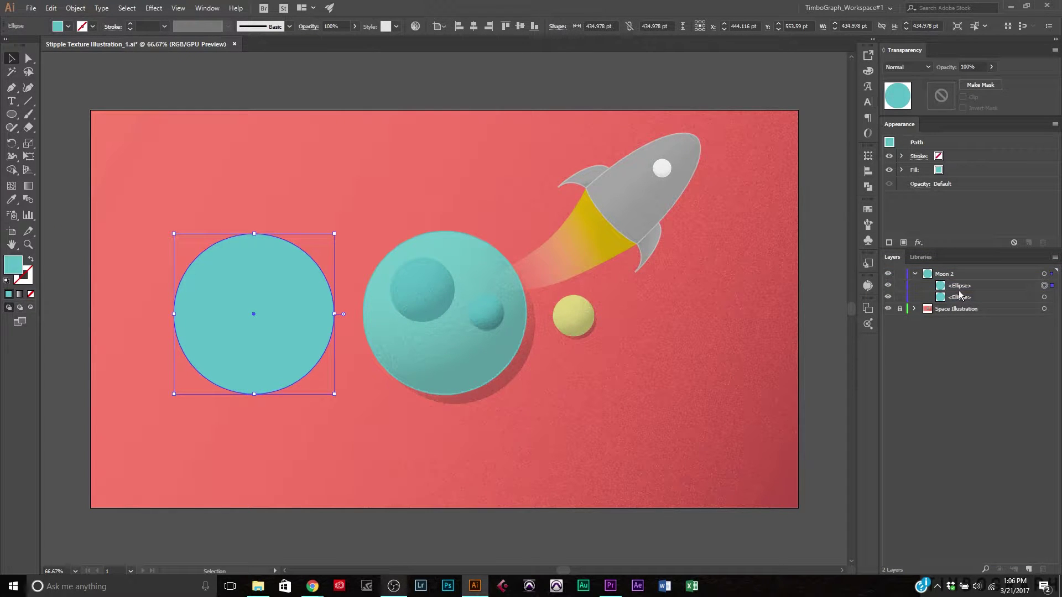
Rename the upper circle in the Moon 2 layer as Moon Stipple and the lower one as Moon Color
{"action": "double_click", "coordinate": [963, 286]}
{"action": "type", "text": "Moon Stipple"}
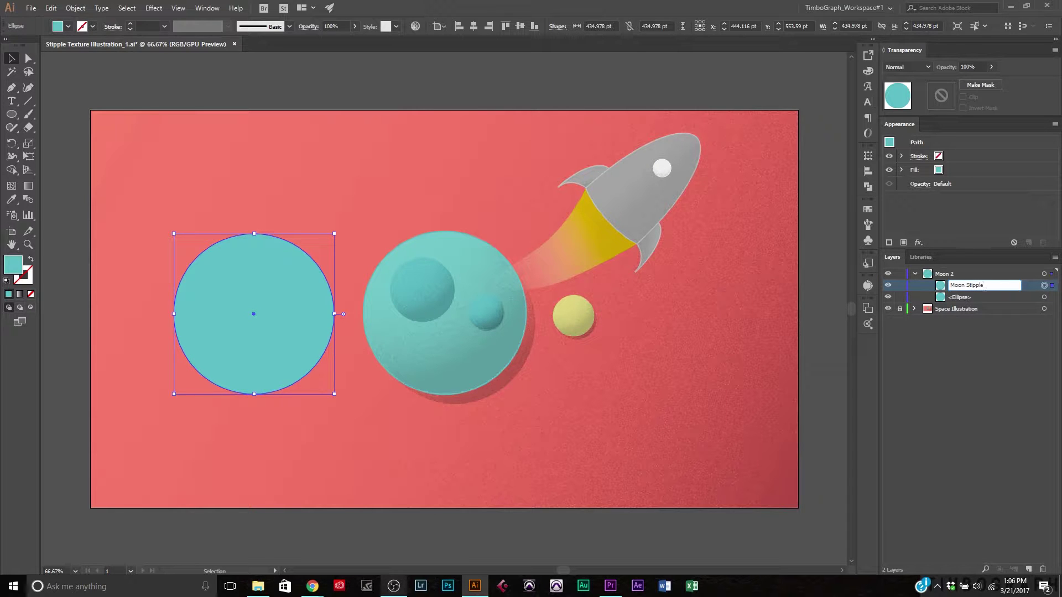
{"action": "key", "text": "Return"}
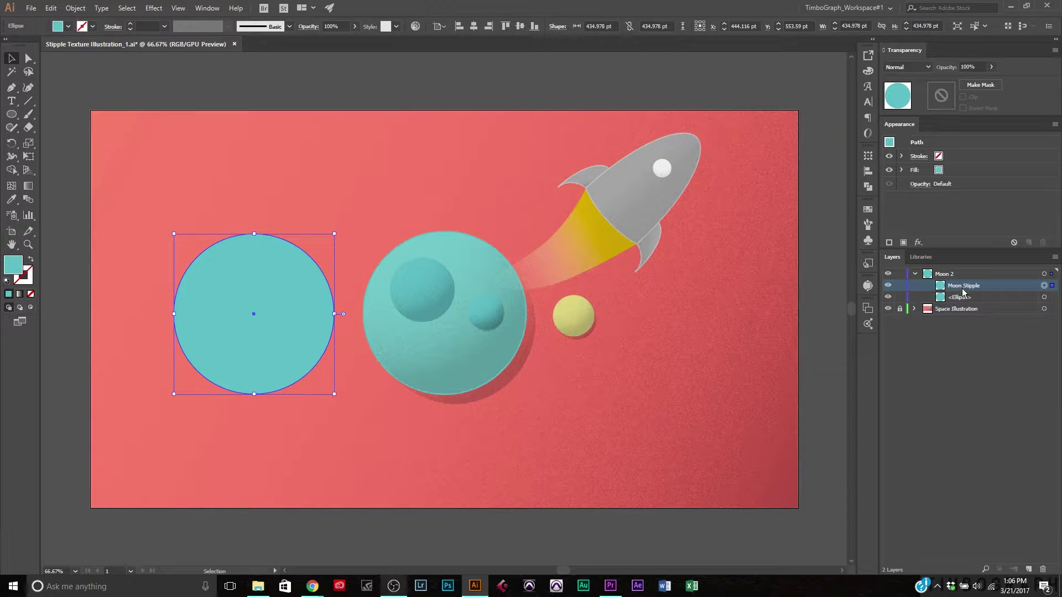
{"action": "double_click", "coordinate": [959, 297]}
{"action": "type", "text": "Moo"}
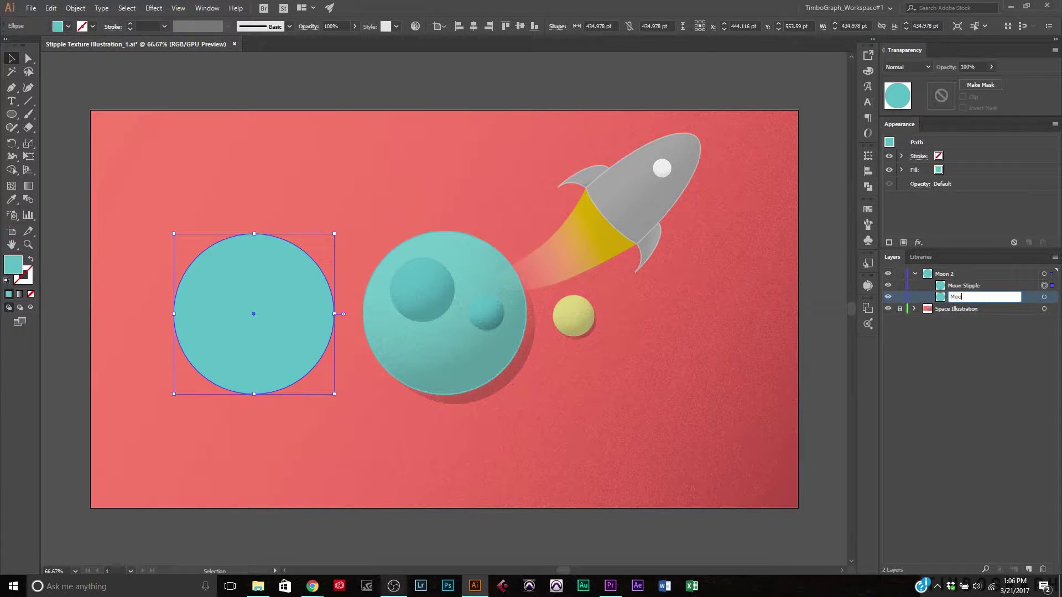
{"action": "type", "text": "n Color"}
{"action": "key", "text": "Return"}
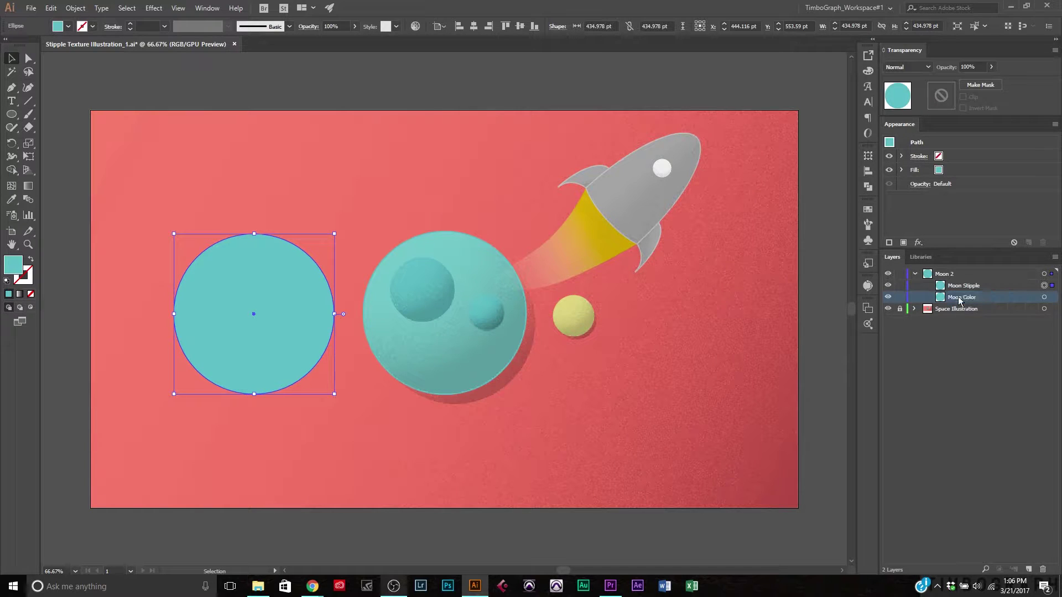
Fill the Moon Stipple circle with a white-to-black gradient and set its type to Radial
{"action": "left_click", "coordinate": [1027, 286]}
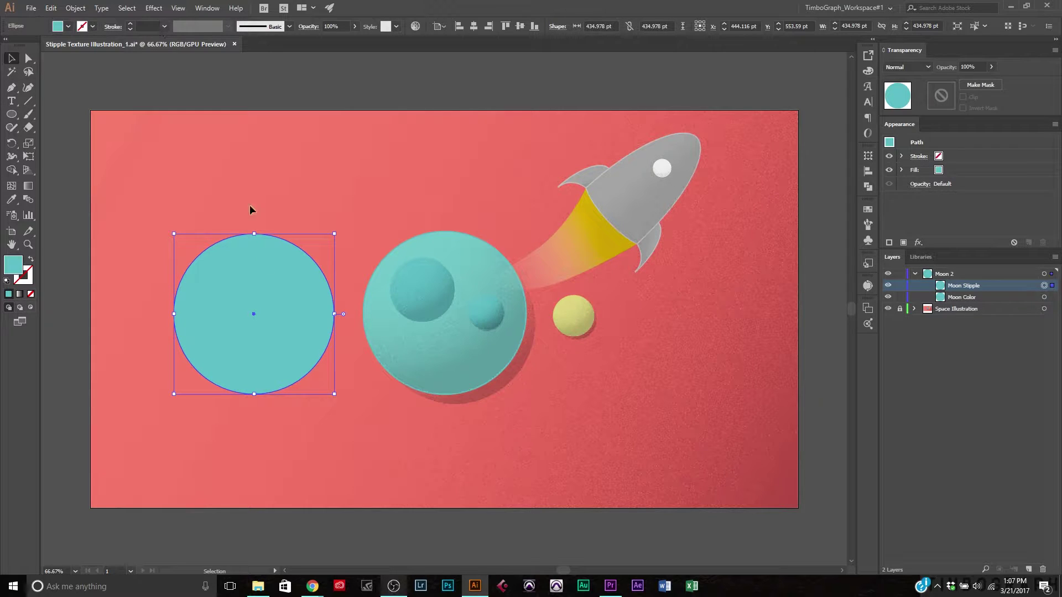
{"action": "left_click", "coordinate": [20, 295]}
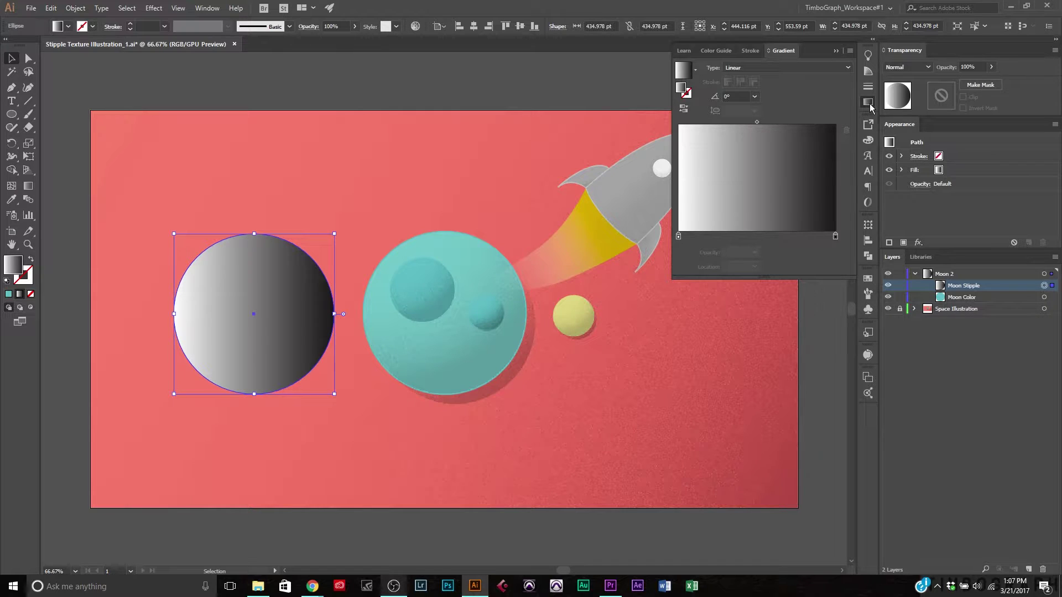
{"action": "left_click", "coordinate": [791, 70]}
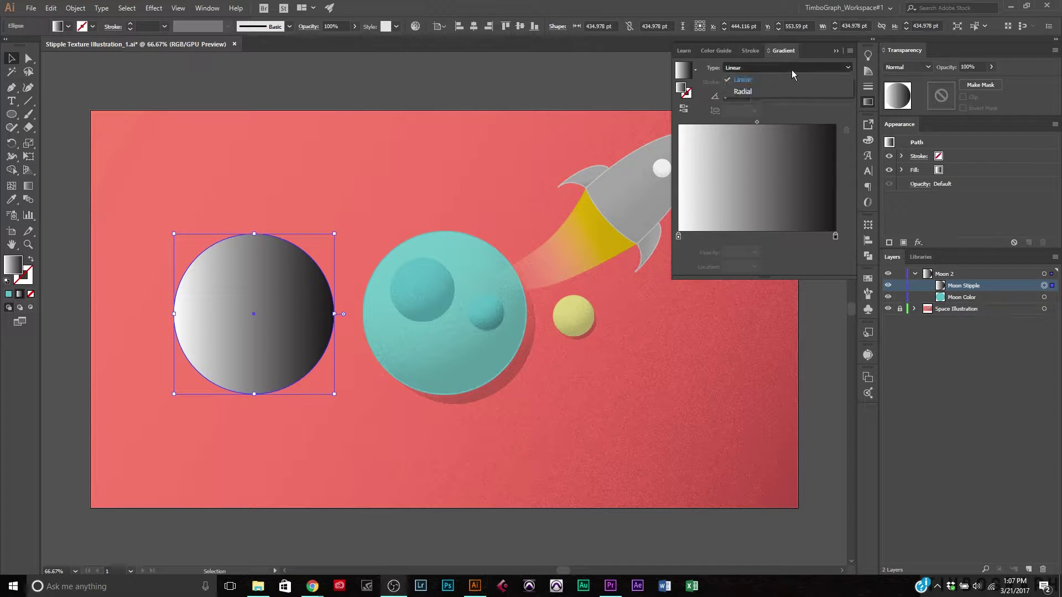
{"action": "left_click", "coordinate": [765, 93]}
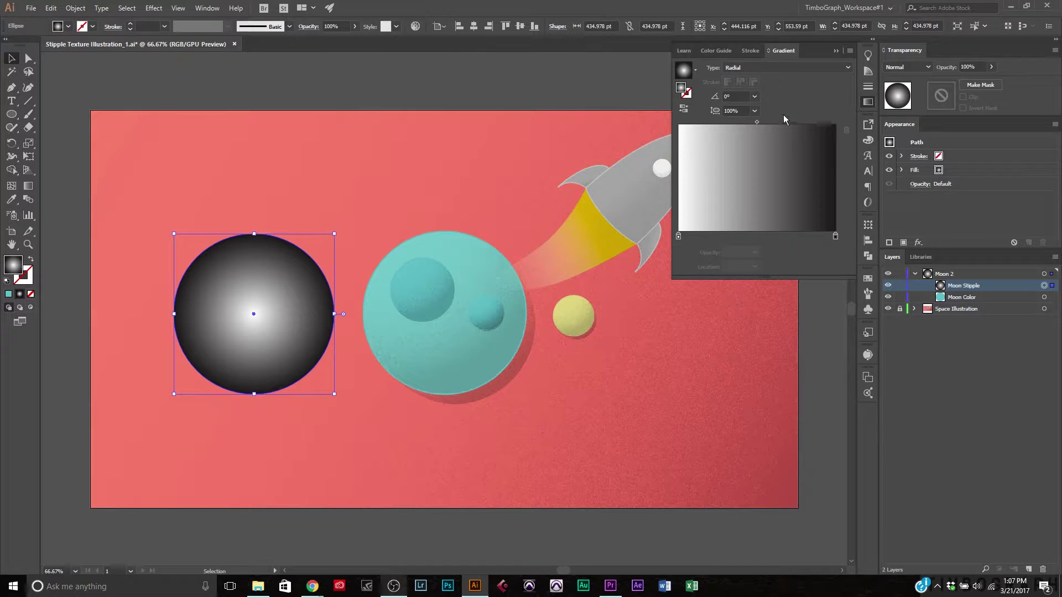
Set the opacity of the gradient's white stop to 0%
{"action": "left_click", "coordinate": [837, 236]}
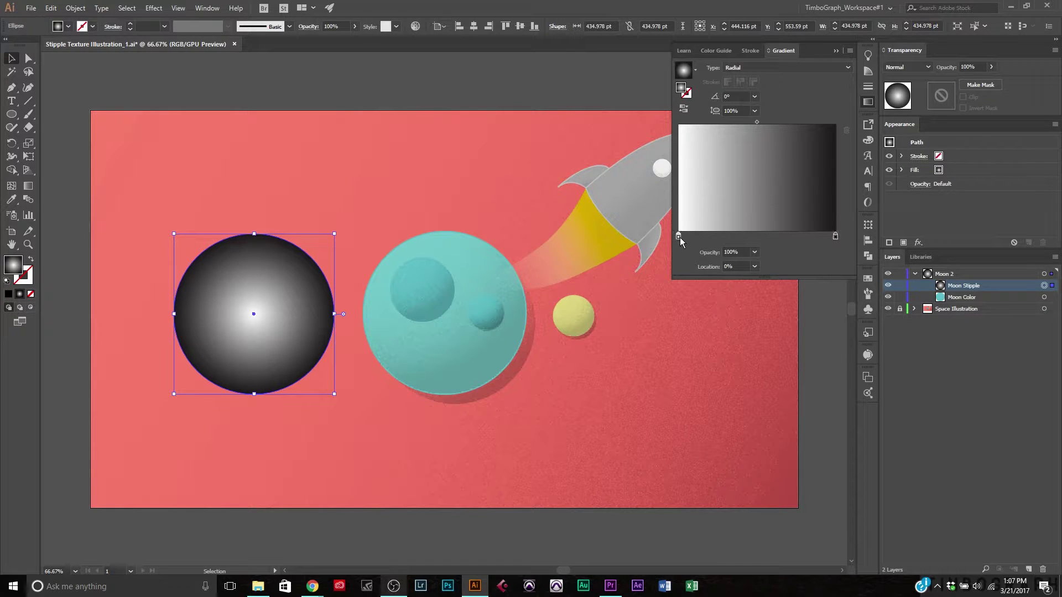
{"action": "left_click", "coordinate": [755, 252]}
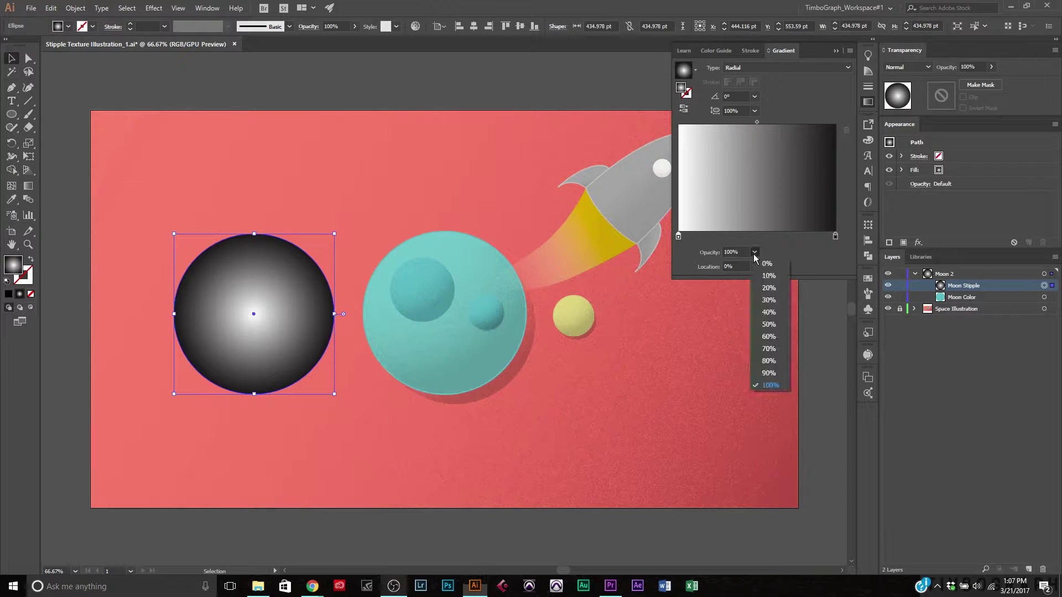
{"action": "left_click", "coordinate": [771, 265]}
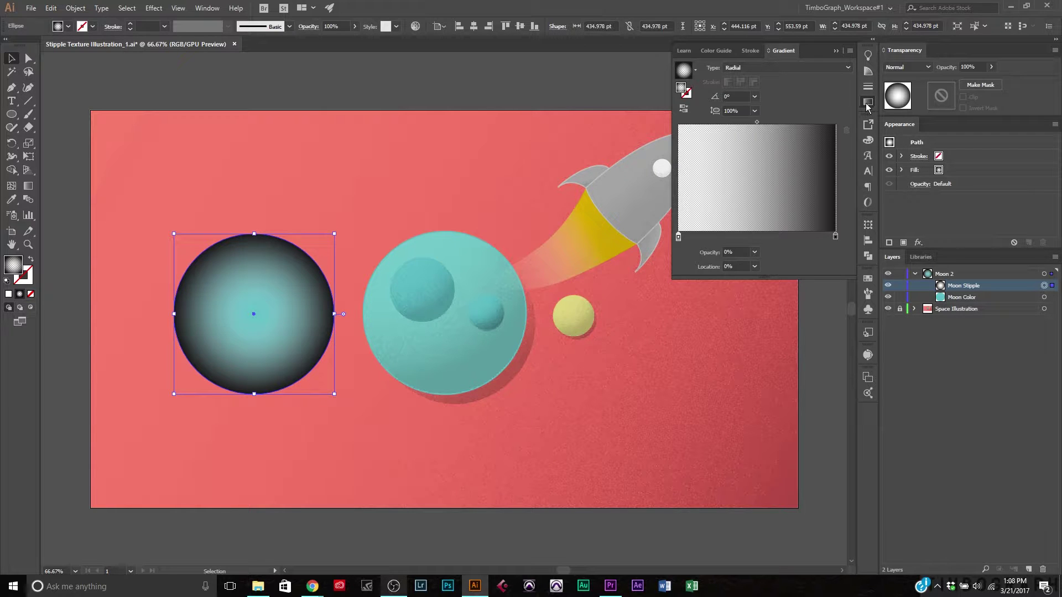
{"action": "left_click", "coordinate": [729, 96]}
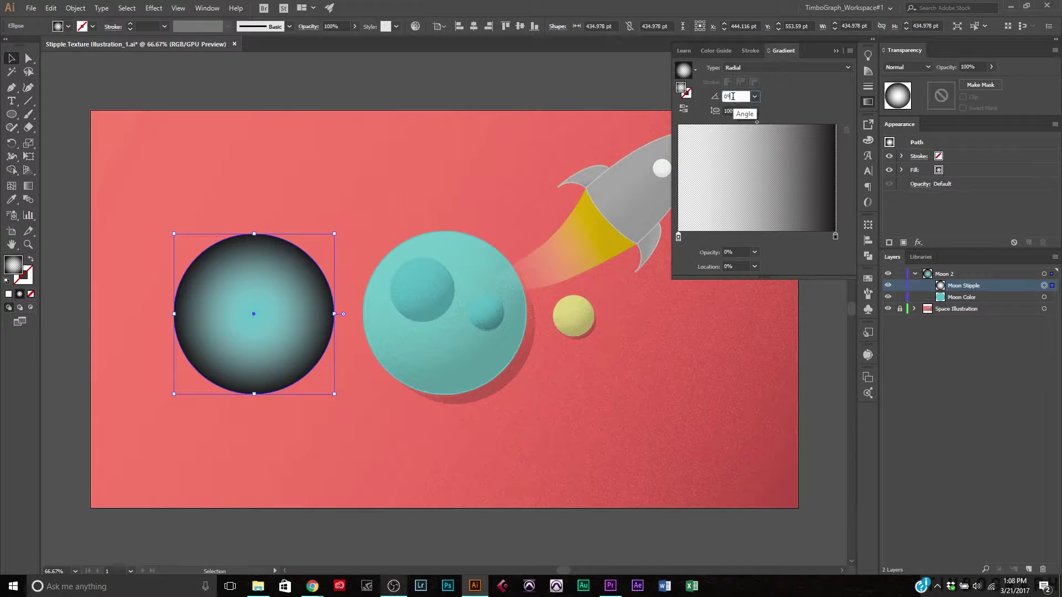
{"action": "left_click", "coordinate": [799, 105]}
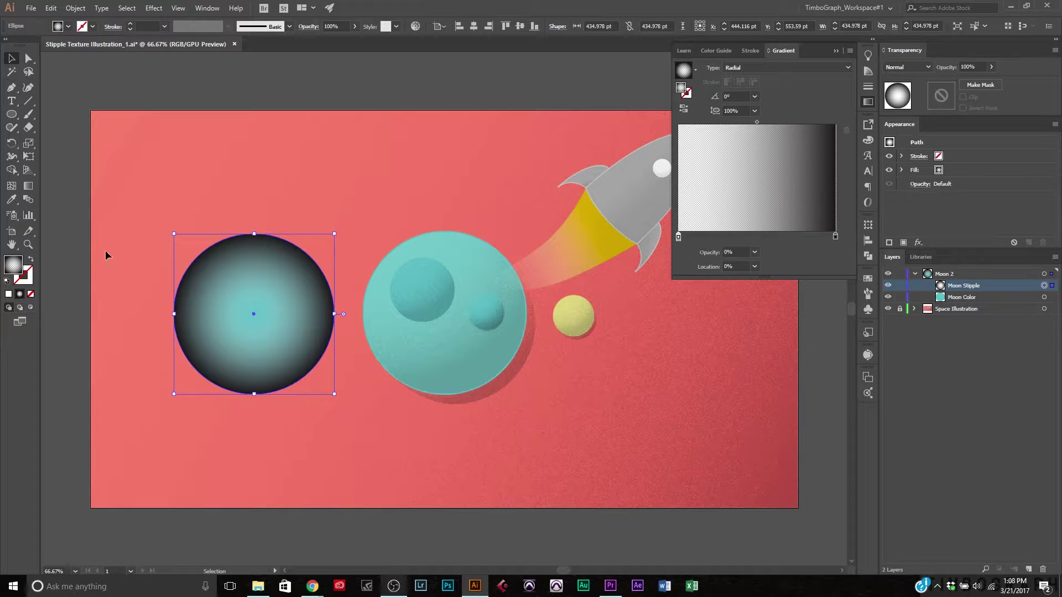
Redraw the Moon Stipple gradient from the circle's upper-left edge toward its lower right at about -49°, leaving the lower right dark
{"action": "left_click", "coordinate": [25, 189]}
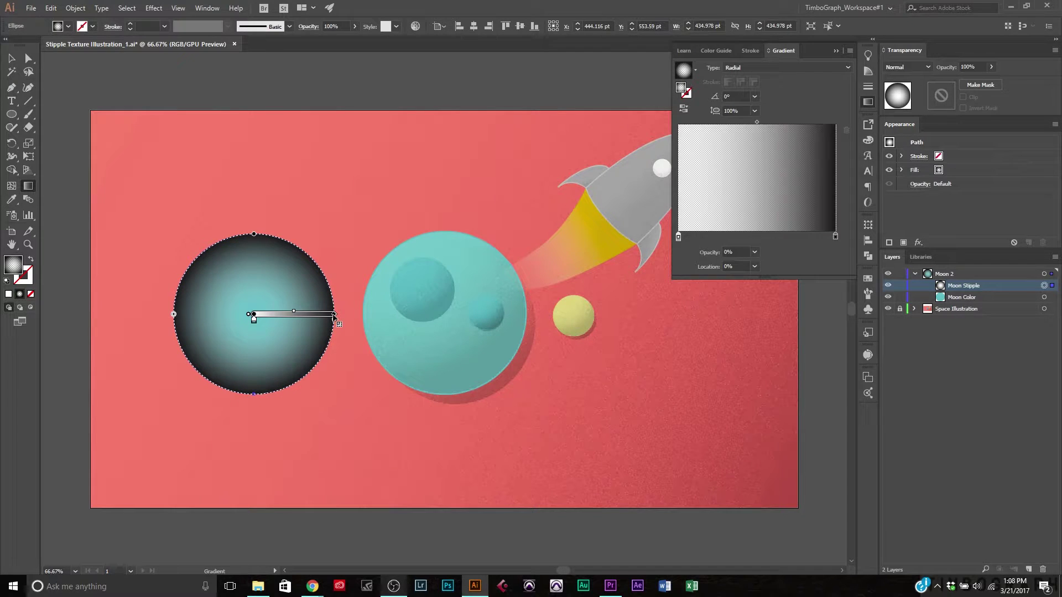
{"action": "left_click_drag", "start_coordinate": [333, 314], "coordinate": [360, 314]}
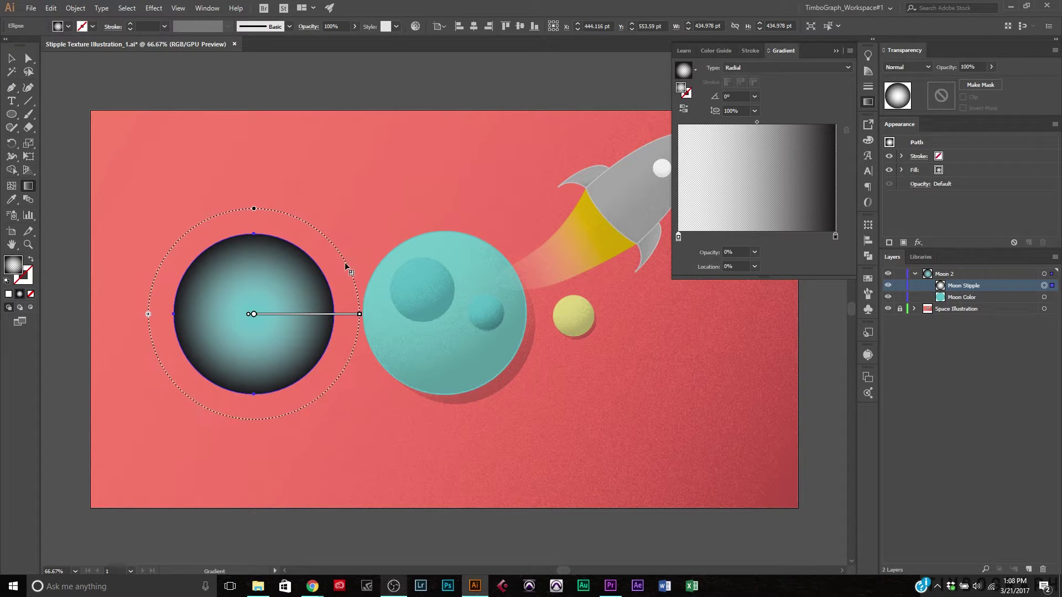
{"action": "left_click_drag", "start_coordinate": [179, 206], "coordinate": [263, 330]}
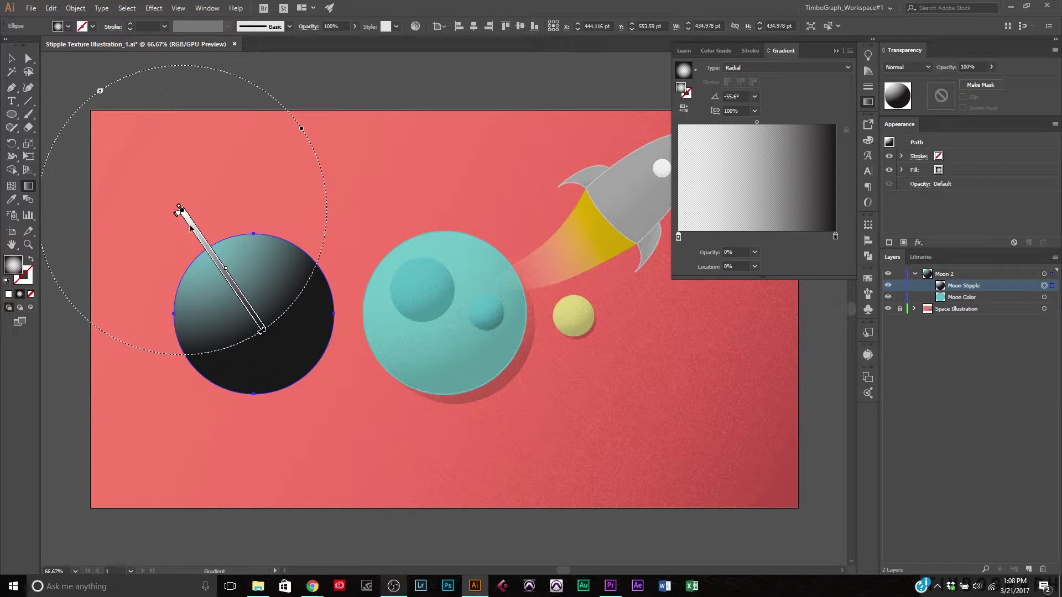
{"action": "mouse_move", "coordinate": [185, 236]}
{"action": "left_mouse_down"}
{"action": "mouse_move", "coordinate": [228, 303]}
{"action": "mouse_move", "coordinate": [282, 334]}
{"action": "left_mouse_up"}
{"action": "mouse_move", "coordinate": [230, 223]}
{"action": "left_mouse_down"}
{"action": "mouse_move", "coordinate": [291, 339]}
{"action": "mouse_move", "coordinate": [299, 332]}
{"action": "left_mouse_up"}
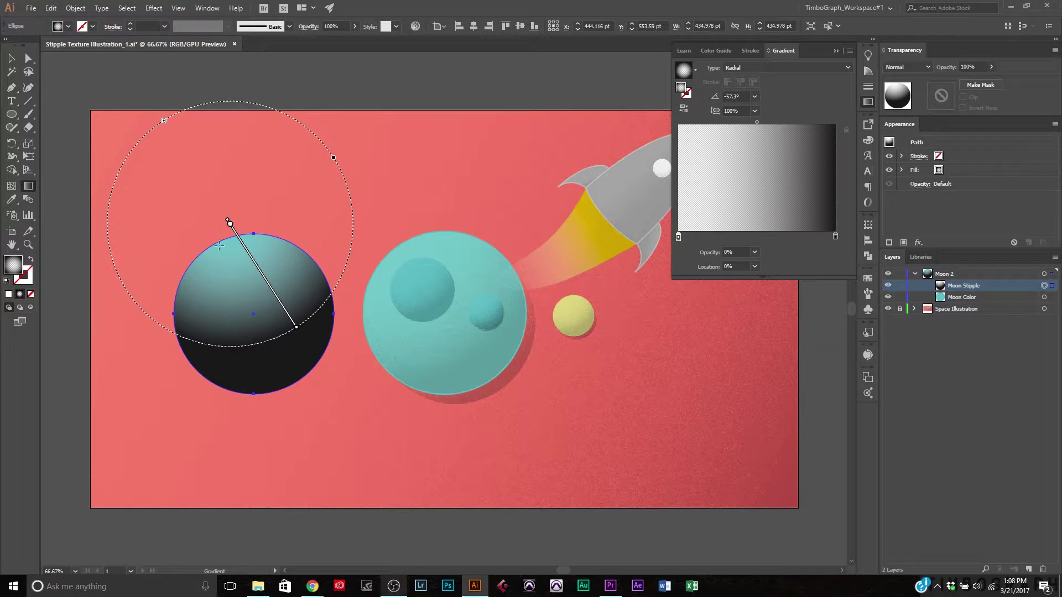
{"action": "mouse_move", "coordinate": [205, 238]}
{"action": "left_mouse_down"}
{"action": "mouse_move", "coordinate": [289, 343]}
{"action": "mouse_move", "coordinate": [288, 334]}
{"action": "left_mouse_up"}
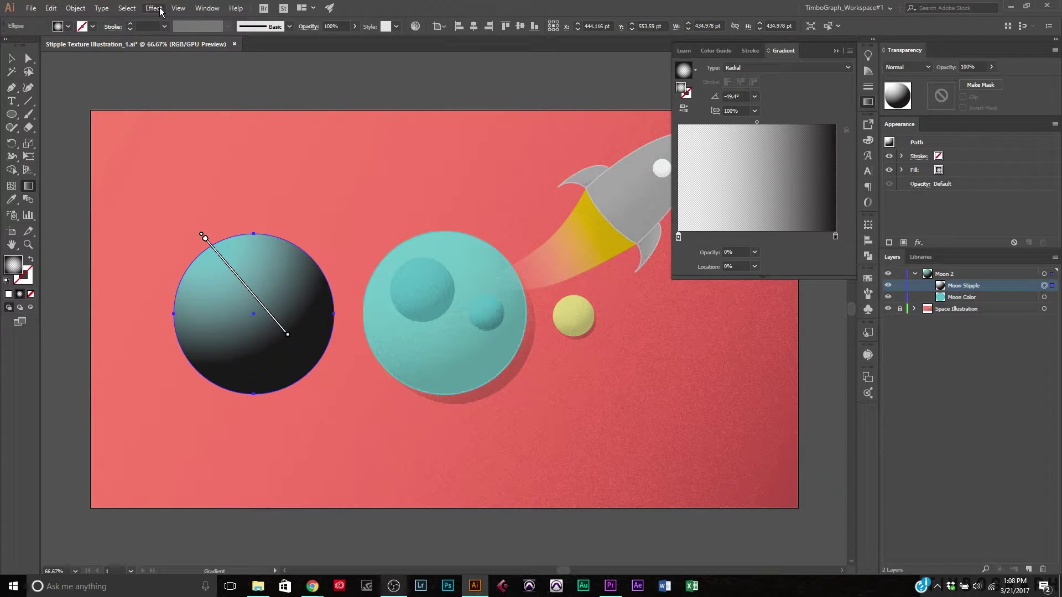
{"action": "left_click", "coordinate": [9, 59]}
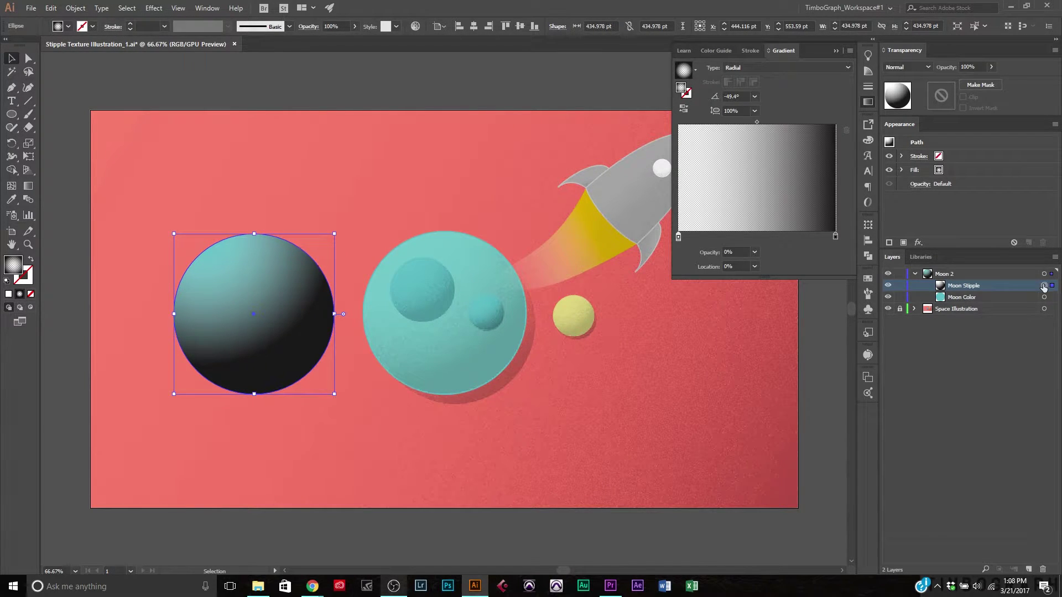
Open the Grain effect for the Moon Stipple circle with intensity 37, contrast 50 and the Stippled grain type
{"action": "left_click", "coordinate": [160, 9]}
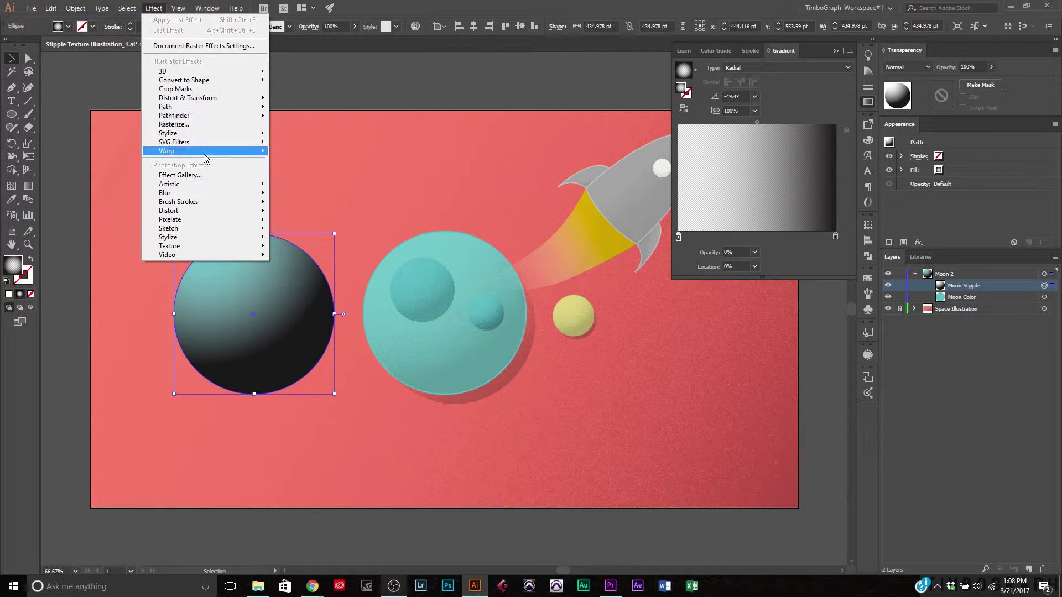
{"action": "left_click", "coordinate": [208, 176]}
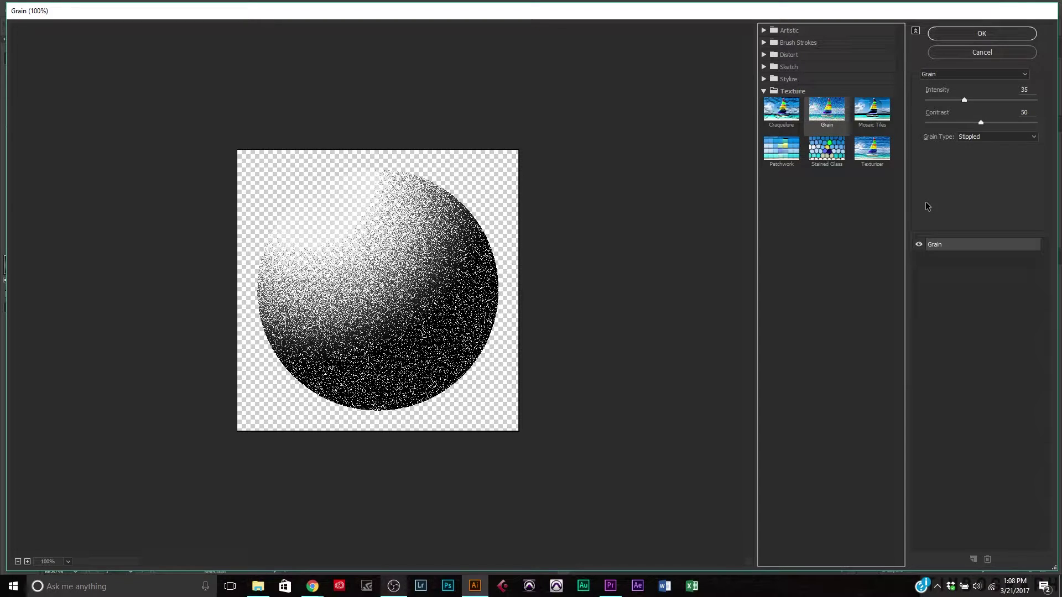
{"action": "left_click", "coordinate": [918, 246]}
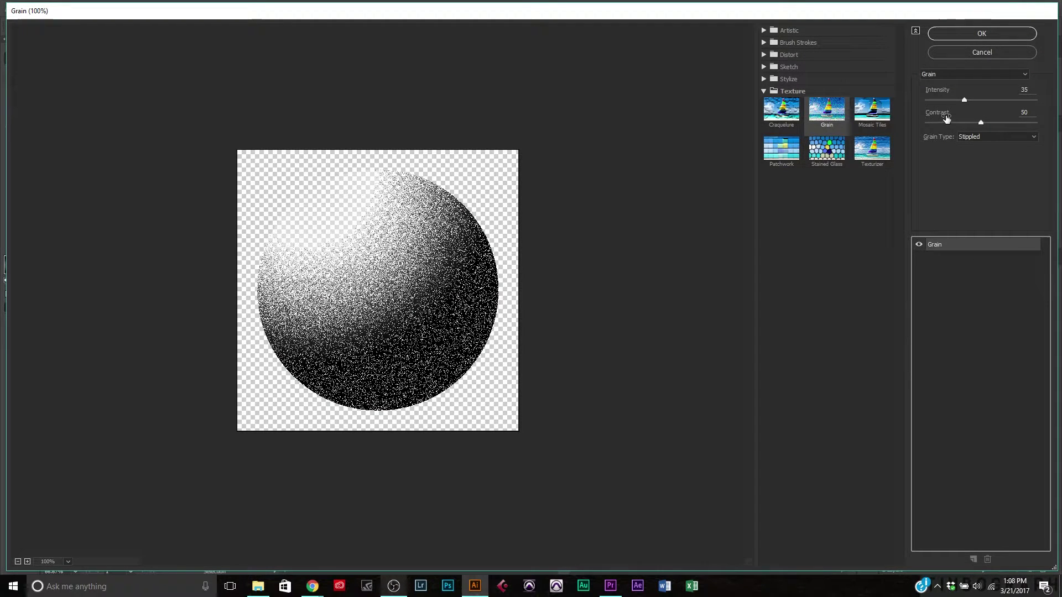
{"action": "left_click_drag", "start_coordinate": [964, 103], "coordinate": [945, 118]}
{"action": "type", "text": "50"}
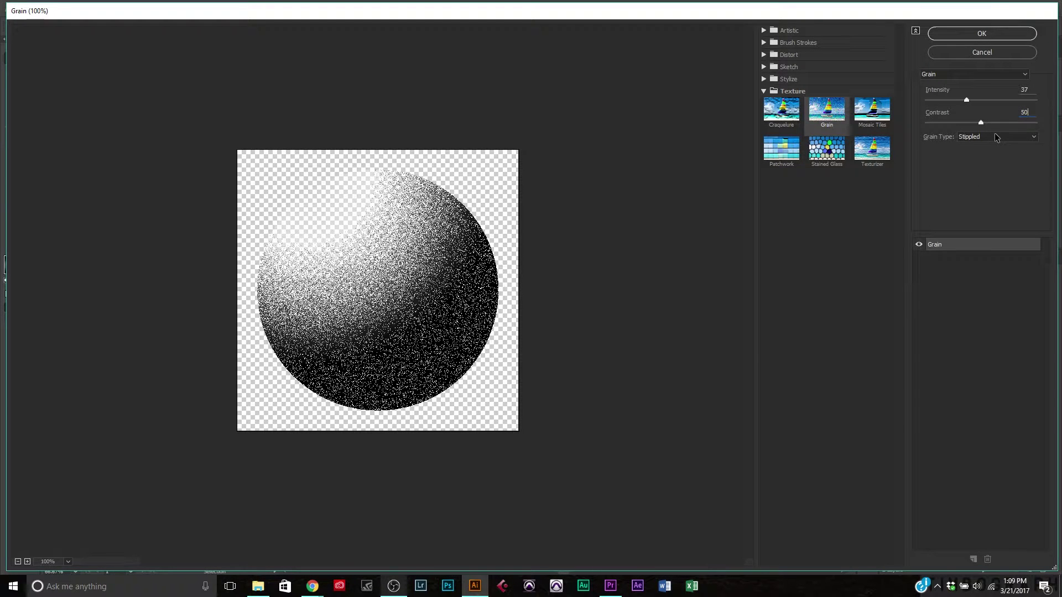
{"action": "left_click", "coordinate": [962, 139]}
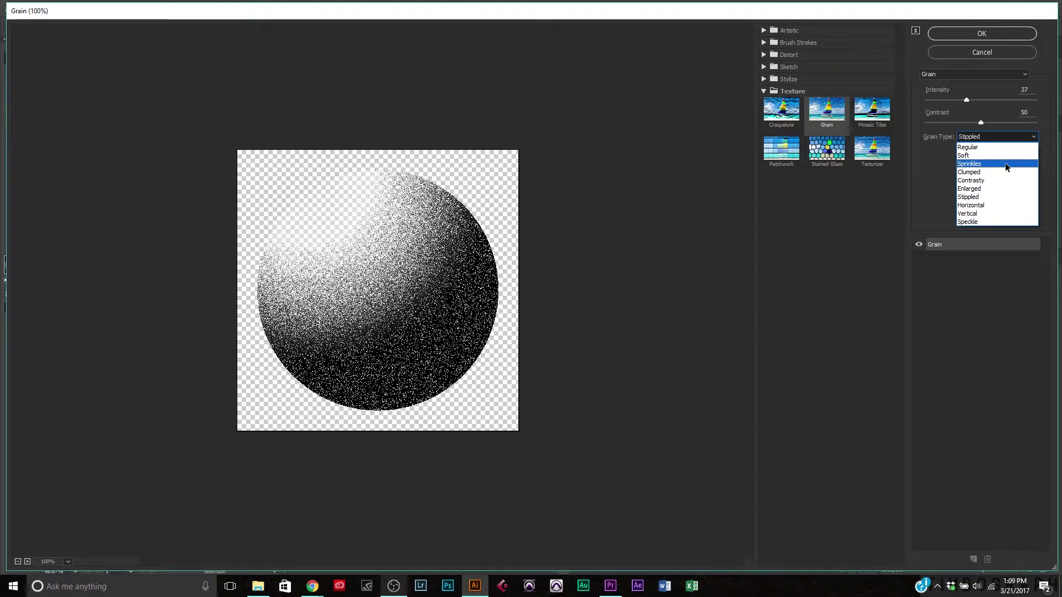
{"action": "left_click", "coordinate": [984, 194]}
Test a Grain intensity of 68 on the enlarged preview, settle on 35 and apply the effect
{"action": "left_click", "coordinate": [362, 285], "text": "ctrl"}
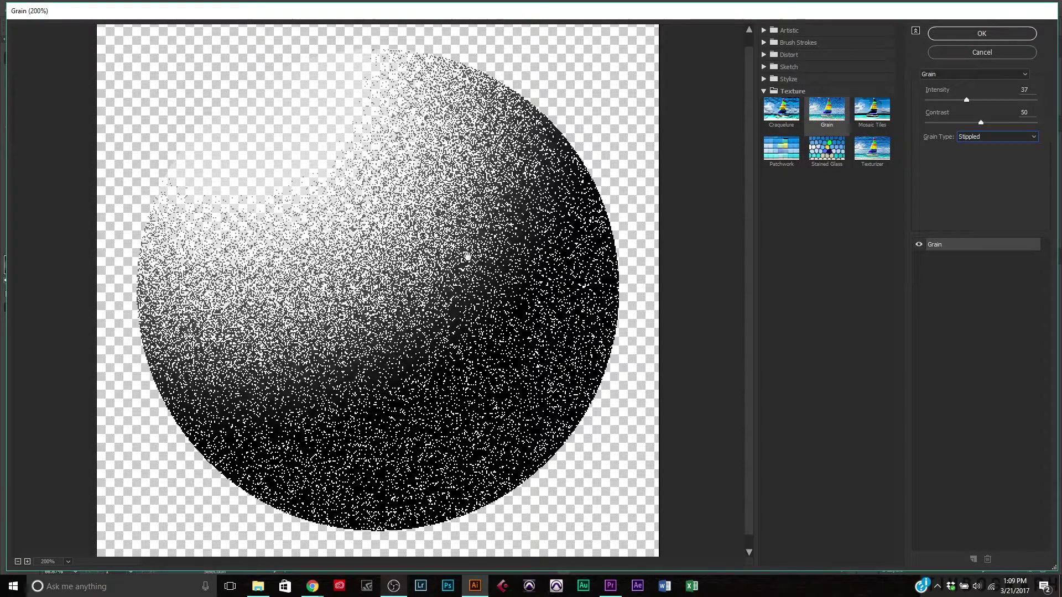
{"action": "left_click_drag", "start_coordinate": [468, 249], "coordinate": [577, 218]}
{"action": "left_click", "coordinate": [966, 101]}
{"action": "left_click_drag", "start_coordinate": [966, 103], "coordinate": [999, 100]}
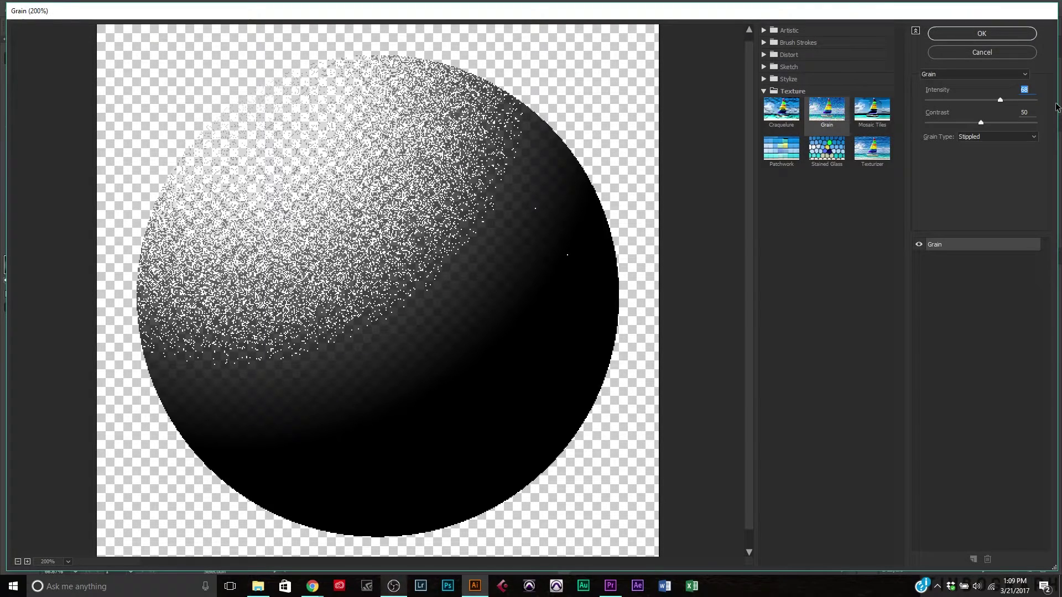
{"action": "left_click_drag", "start_coordinate": [1000, 100], "coordinate": [964, 102]}
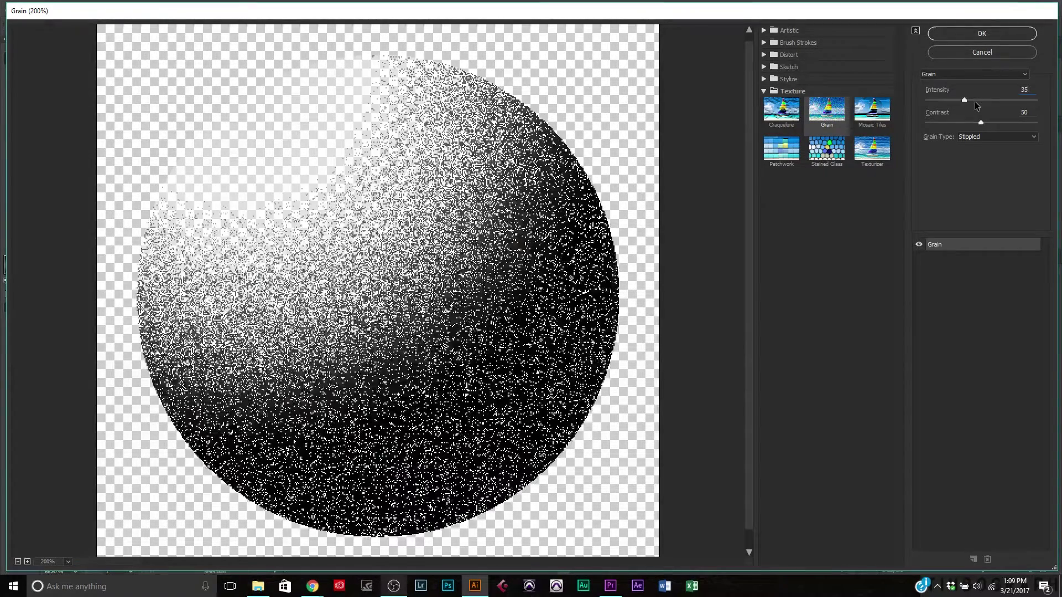
{"action": "left_click", "coordinate": [960, 34]}
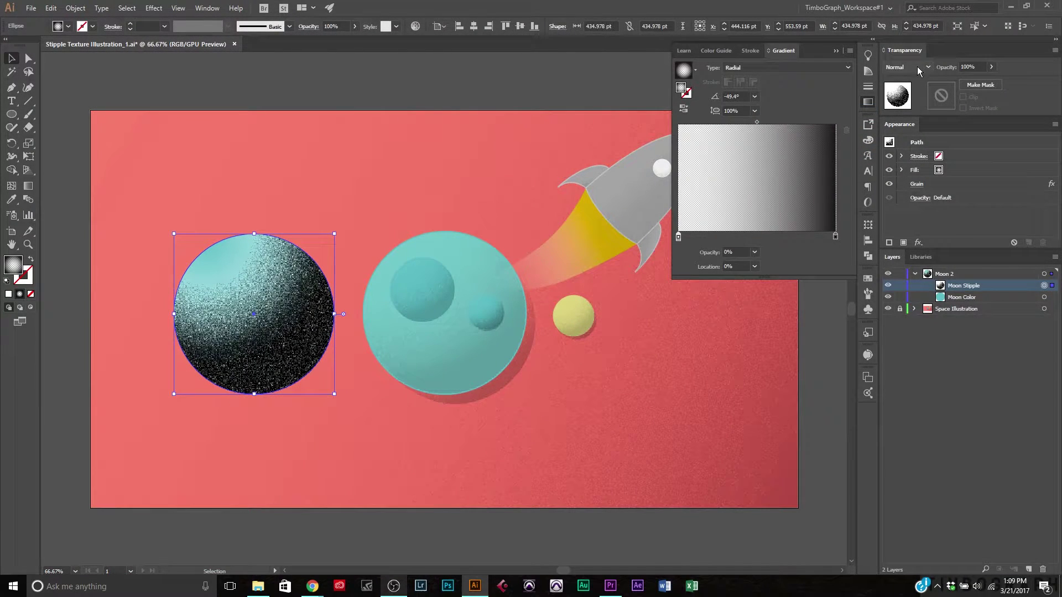
Set the Moon Stipple circle's blend mode to Multiply and its opacity to 14%, and deselect it
{"action": "left_click", "coordinate": [867, 103]}
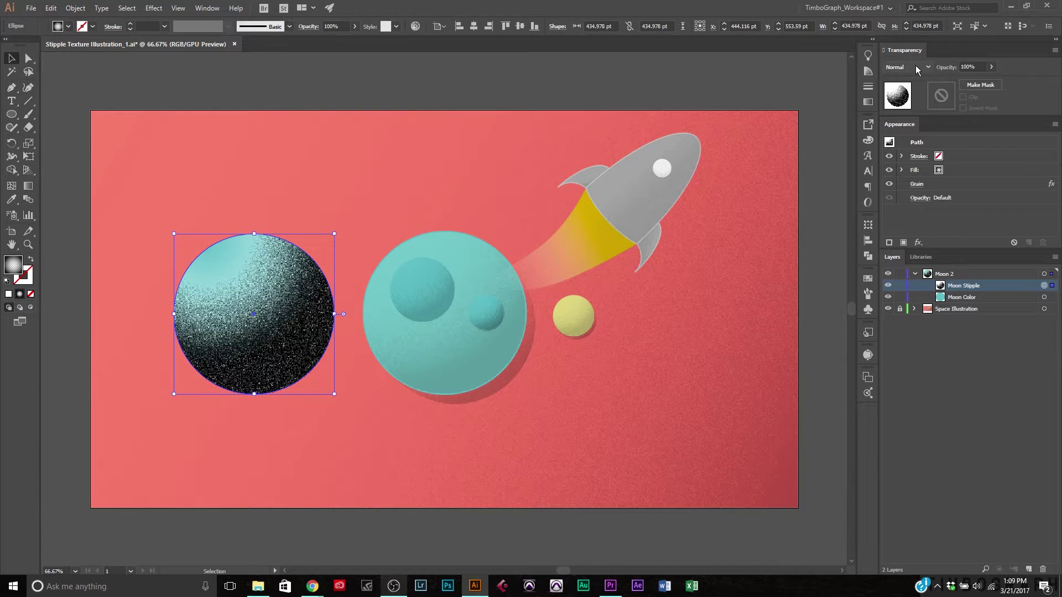
{"action": "left_click", "coordinate": [915, 69]}
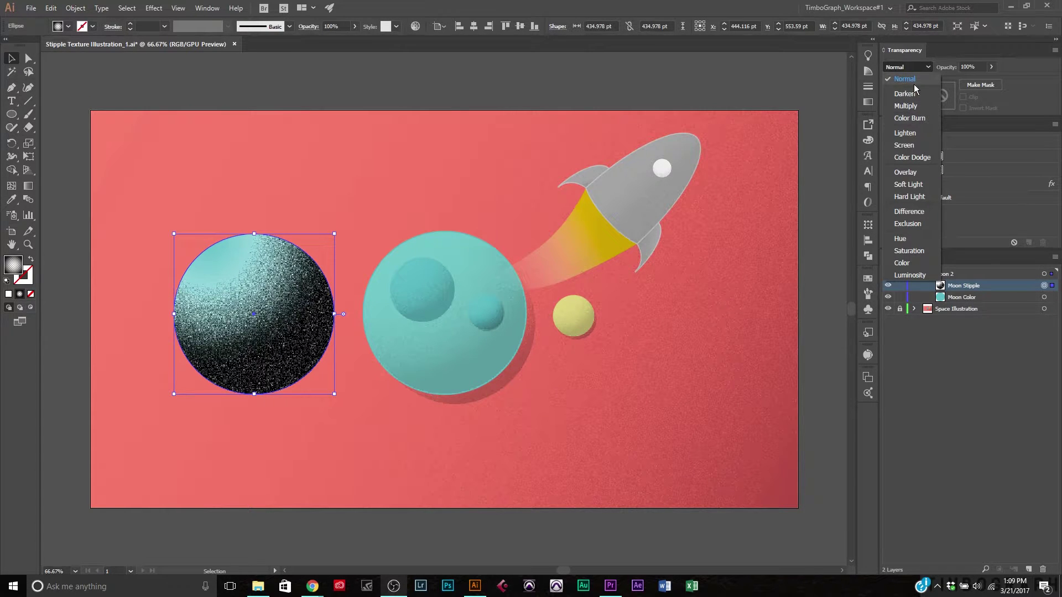
{"action": "left_click", "coordinate": [910, 106]}
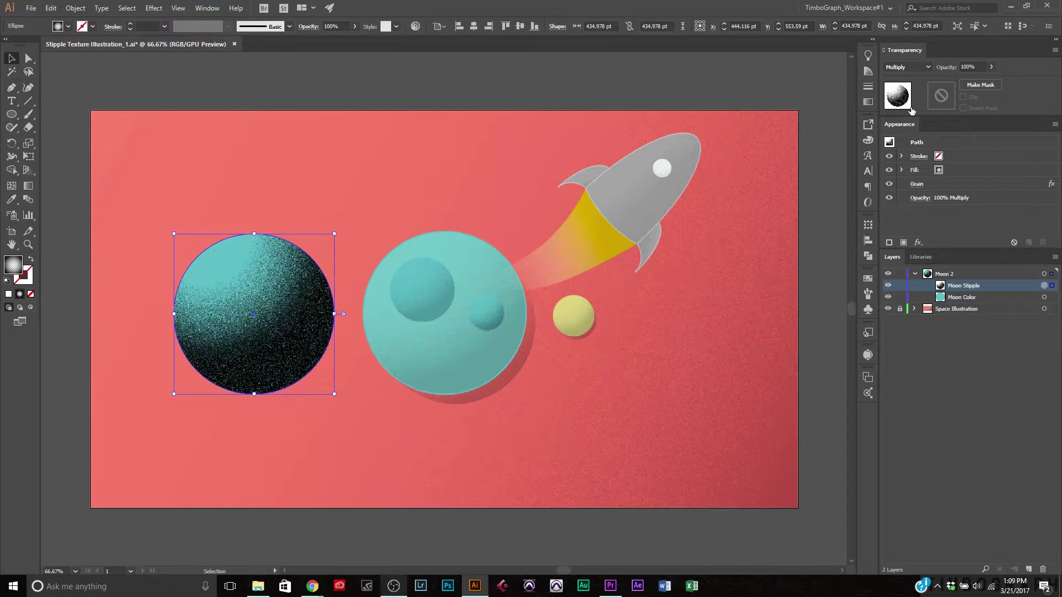
{"action": "left_click", "coordinate": [991, 67]}
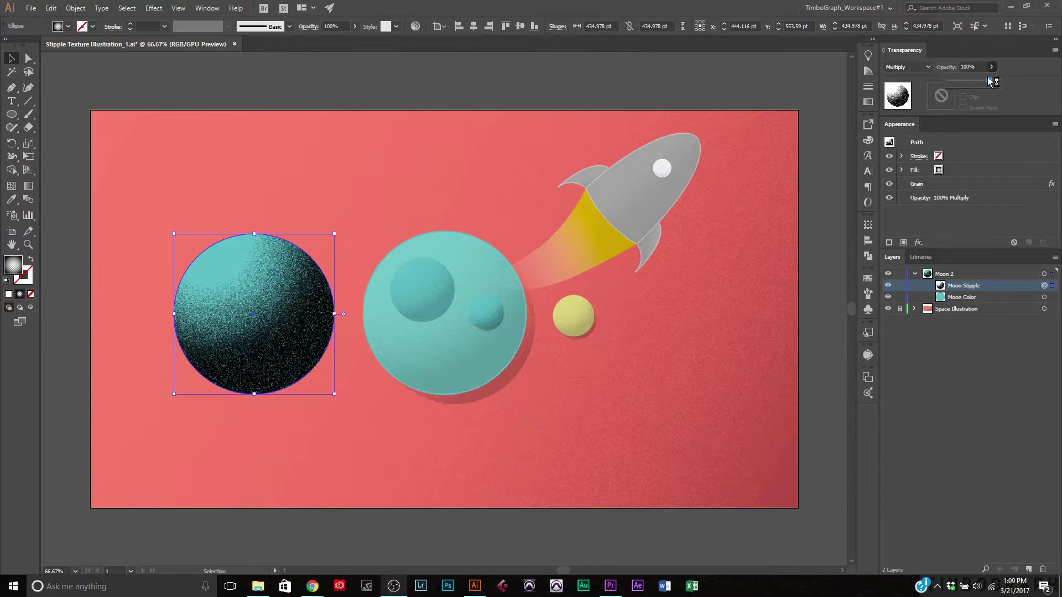
{"action": "left_click_drag", "start_coordinate": [990, 82], "coordinate": [951, 81]}
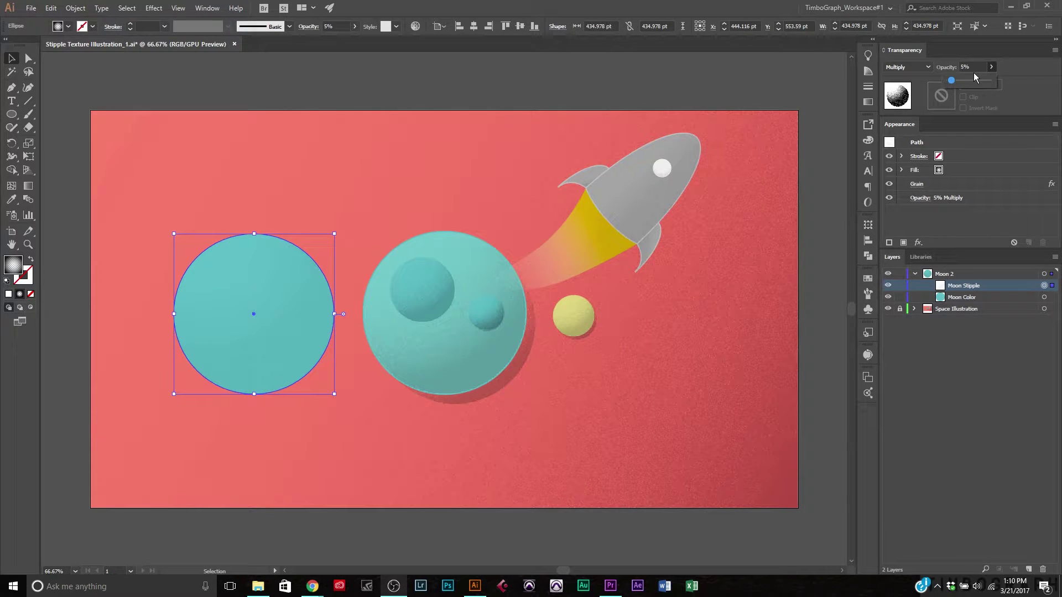
{"action": "left_click", "coordinate": [972, 66]}
{"action": "type", "text": "14"}
{"action": "key", "text": "Return"}
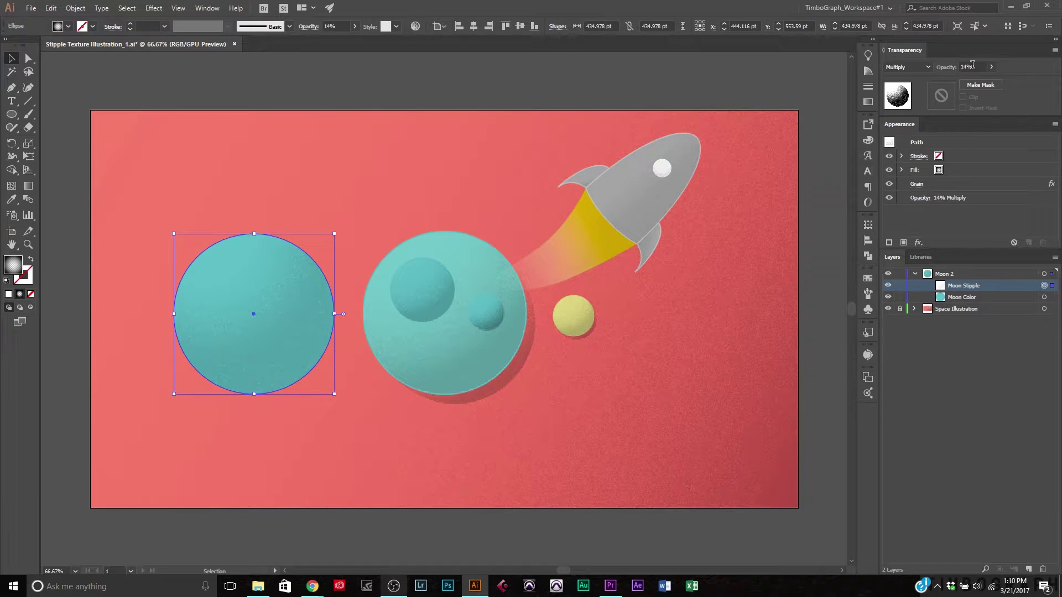
{"action": "left_click", "coordinate": [939, 376]}
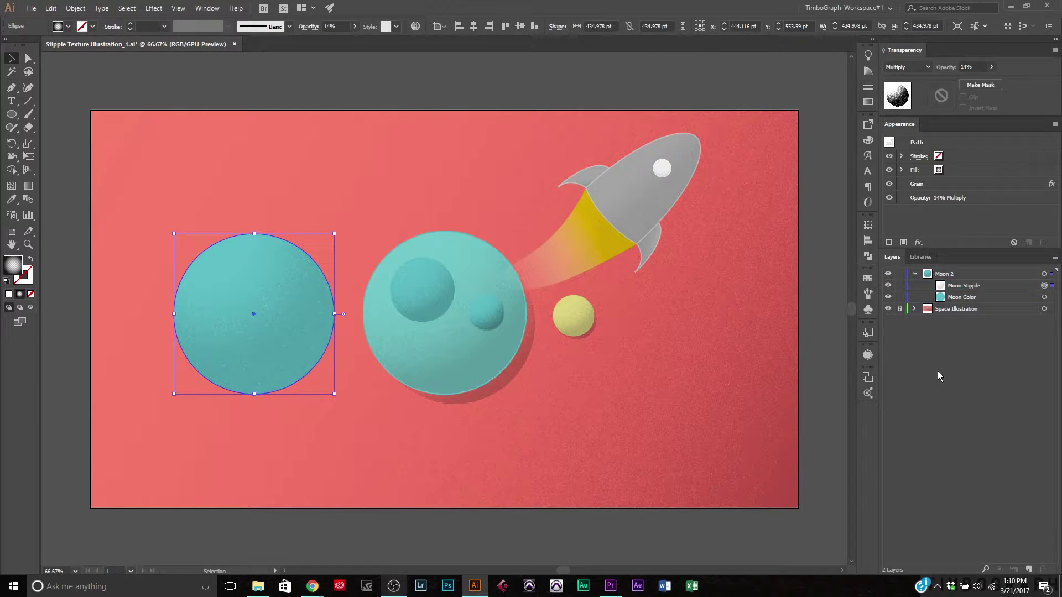
{"action": "left_click", "coordinate": [474, 77]}
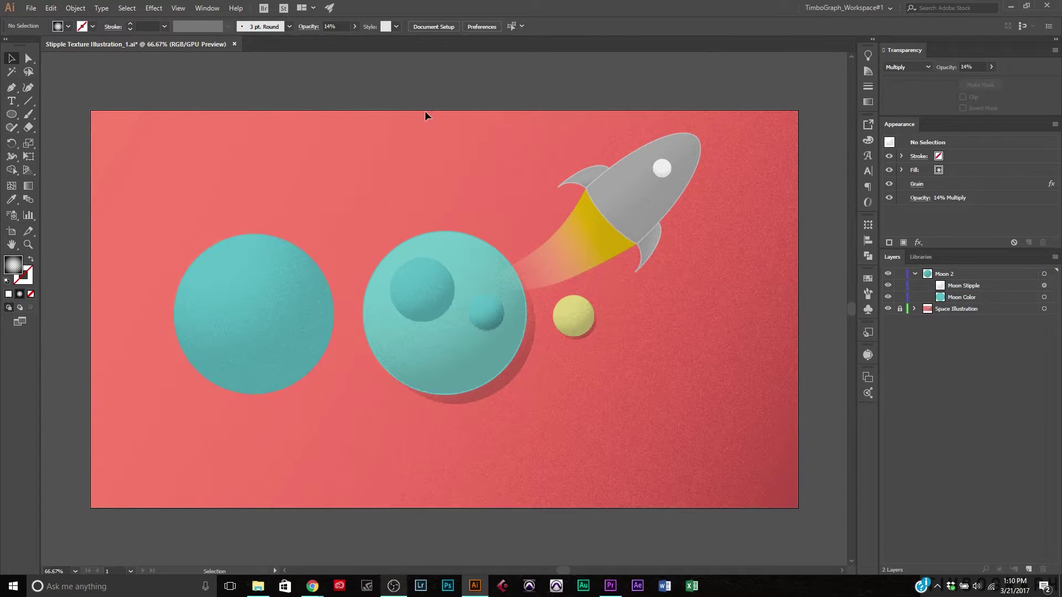
Duplicate the Moon Stipple circle in place and put the copy beneath Moon Color in the Moon 2 layer
{"action": "key", "text": "ctrl+1"}
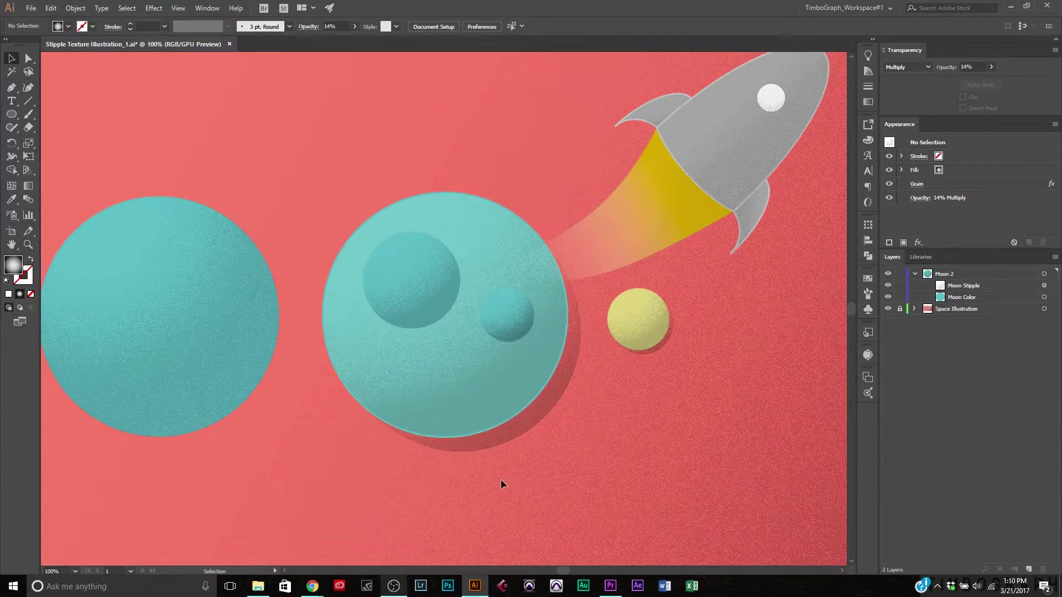
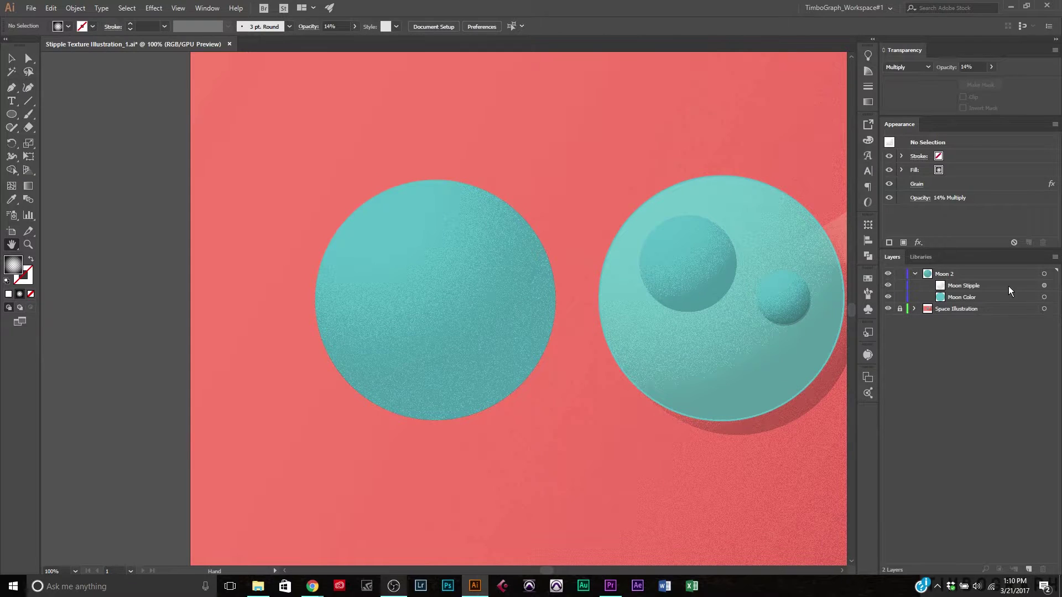
{"action": "left_click", "coordinate": [988, 284]}
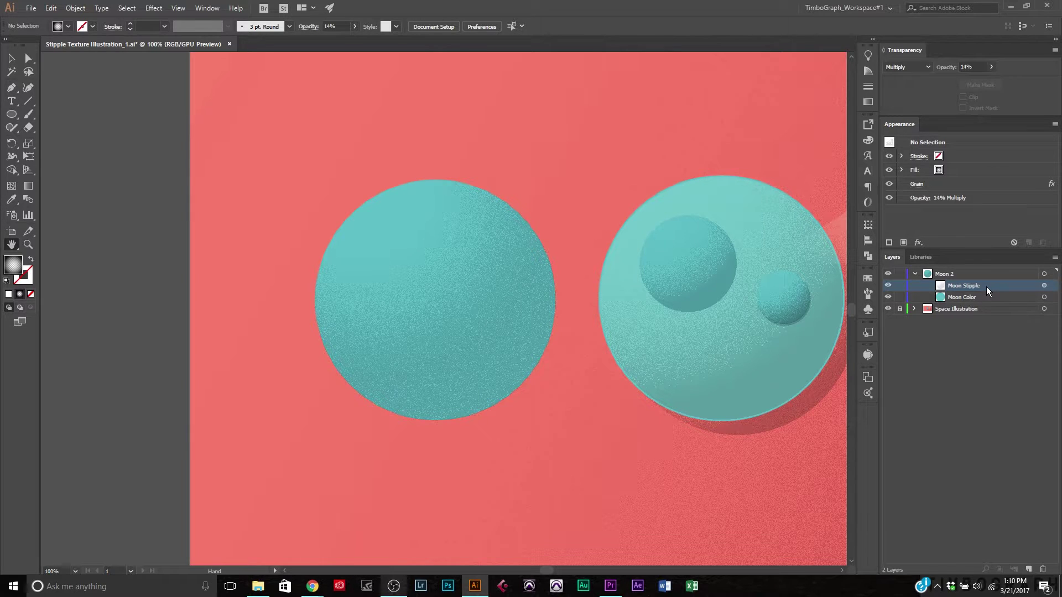
{"action": "left_click_drag", "start_coordinate": [986, 286], "coordinate": [986, 303]}
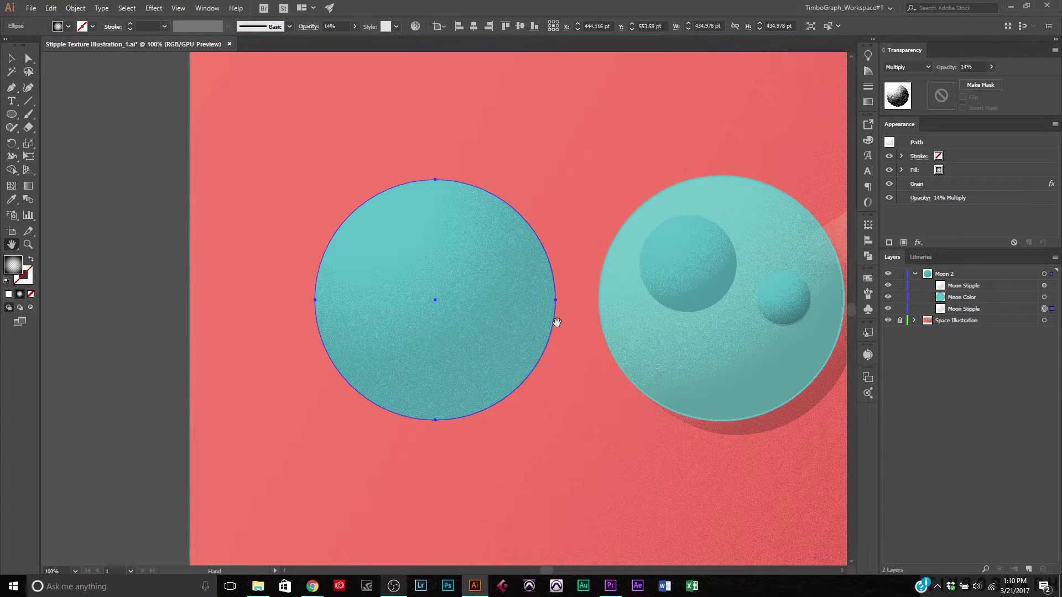
Rename the lower Moon Stipple copy as Moon Drop Shadow
{"action": "left_click", "coordinate": [964, 308]}
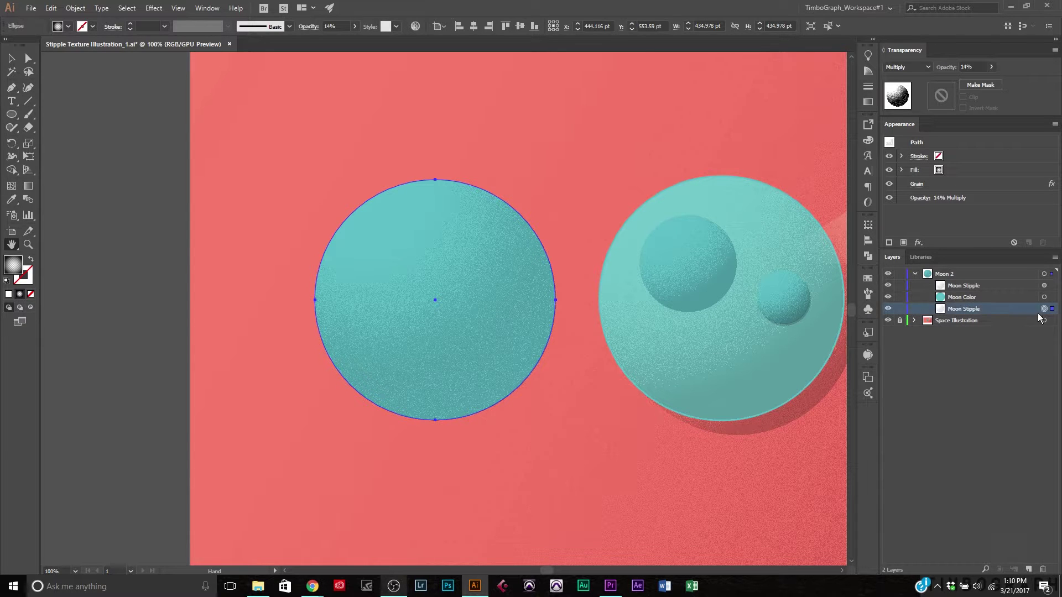
{"action": "double_click", "coordinate": [972, 309]}
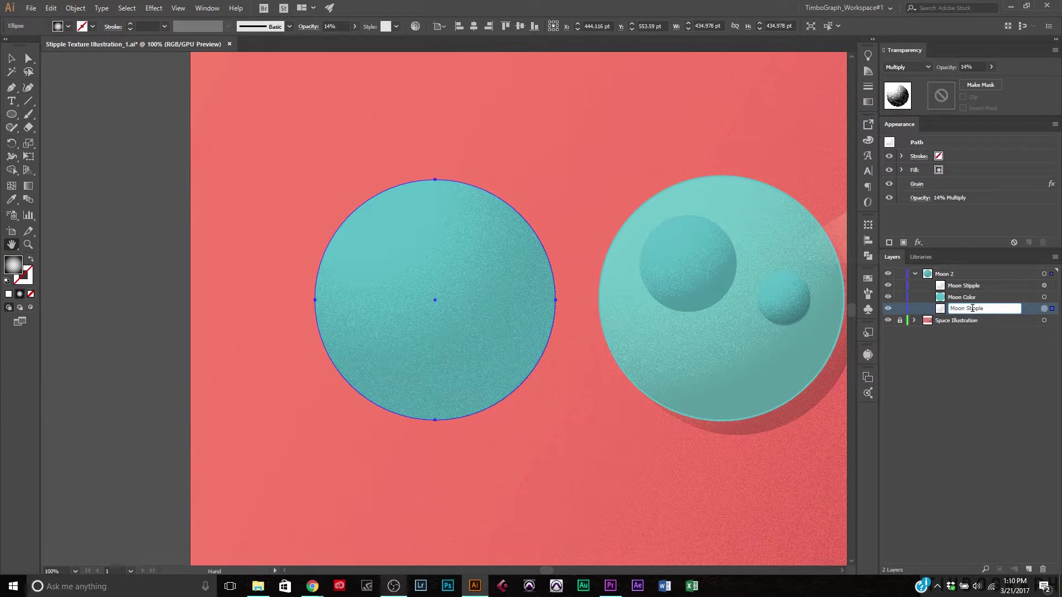
{"action": "key", "text": "BackSpace"}
{"action": "key", "text": "BackSpace"}
{"action": "key", "text": "BackSpace"}
{"action": "type", "text": "Drop Shadow"}
{"action": "key", "text": "Return"}
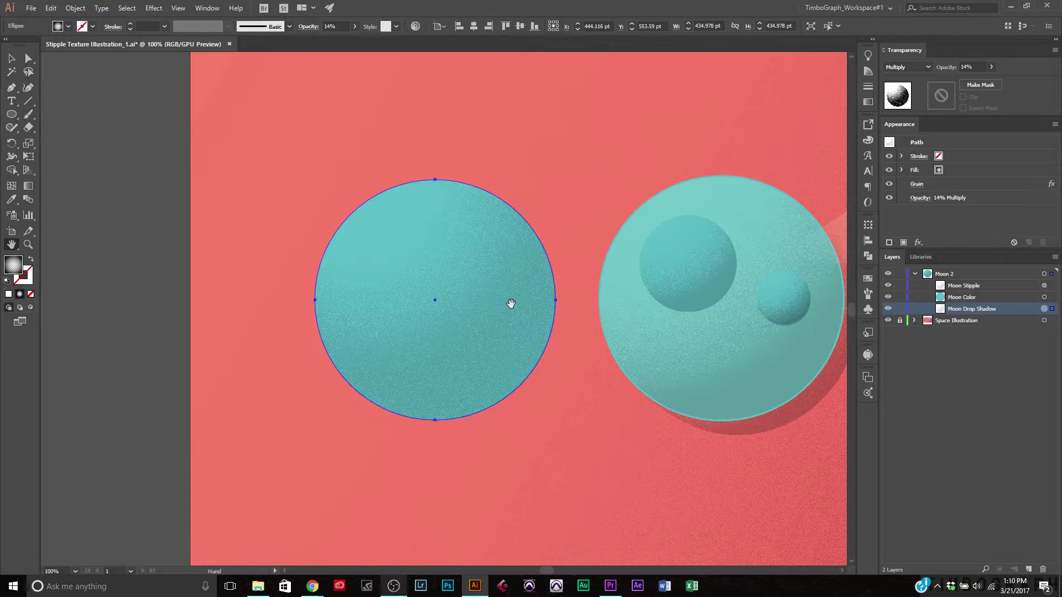
Lock Moon Color and Moon Stipple, and offset the Moon Drop Shadow circle about 15 pt right and 19 pt down
{"action": "key", "text": "v"}
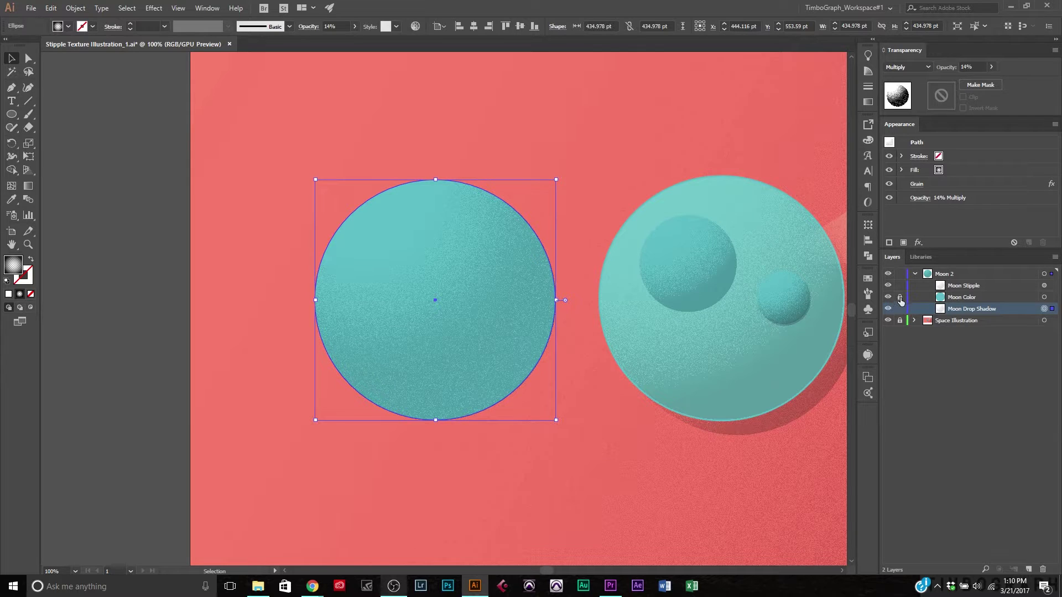
{"action": "left_click_drag", "start_coordinate": [900, 297], "coordinate": [899, 286]}
{"action": "left_click_drag", "start_coordinate": [502, 346], "coordinate": [510, 361]}
{"action": "key", "text": "Up"}
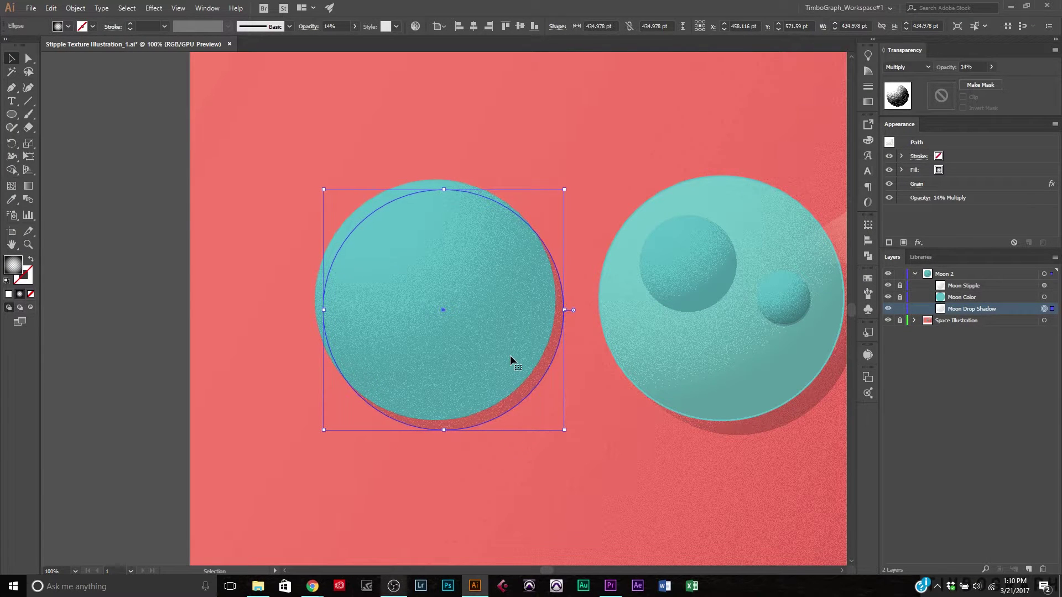
Try moving the top anchor point of the Moon Drop Shadow circle up and to the left, and undo the move
{"action": "key", "text": "a"}
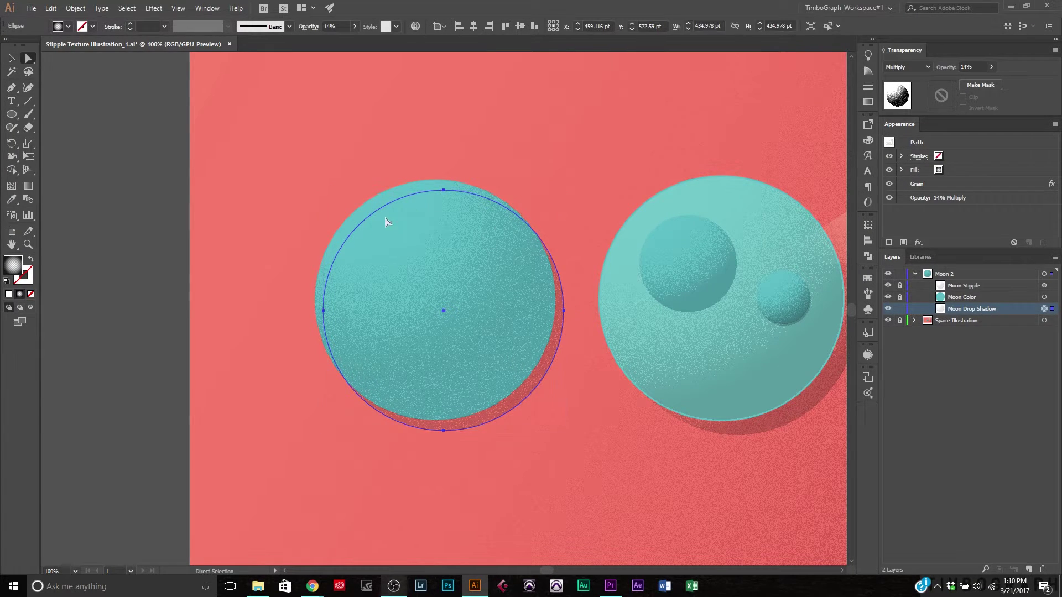
{"action": "left_click", "coordinate": [443, 193]}
{"action": "left_click", "coordinate": [443, 191]}
{"action": "left_click_drag", "start_coordinate": [443, 191], "coordinate": [407, 143]}
{"action": "key", "text": "ctrl+z"}
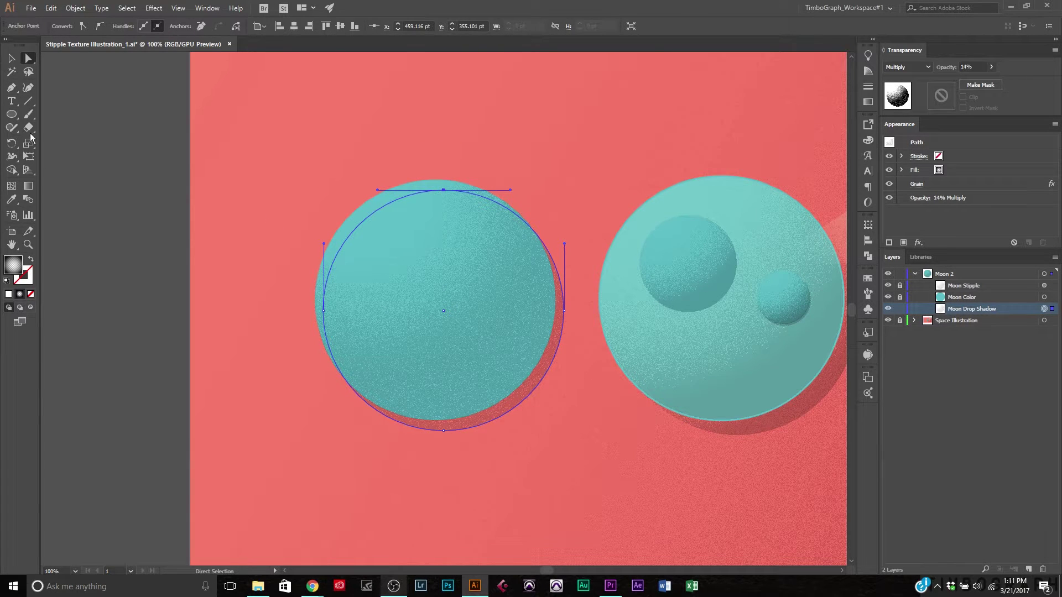
{"action": "key", "text": "v"}
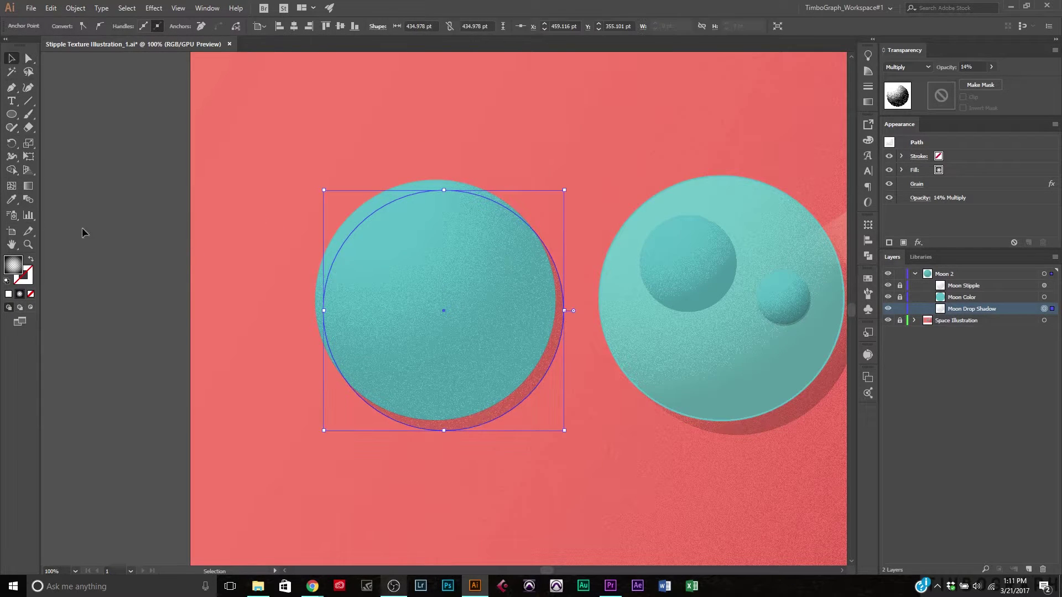
Extend the Moon Drop Shadow's radial gradient past the circle's lower-right edge and shift its origin slightly down and right
{"action": "left_click", "coordinate": [29, 191]}
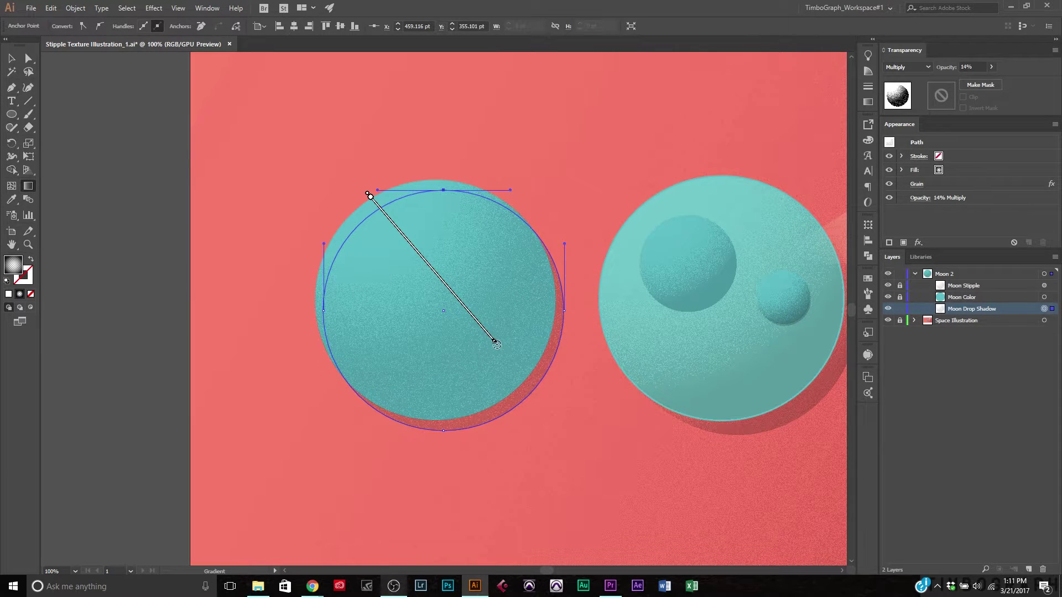
{"action": "left_click_drag", "start_coordinate": [496, 344], "coordinate": [543, 398]}
{"action": "mouse_move", "coordinate": [543, 396]}
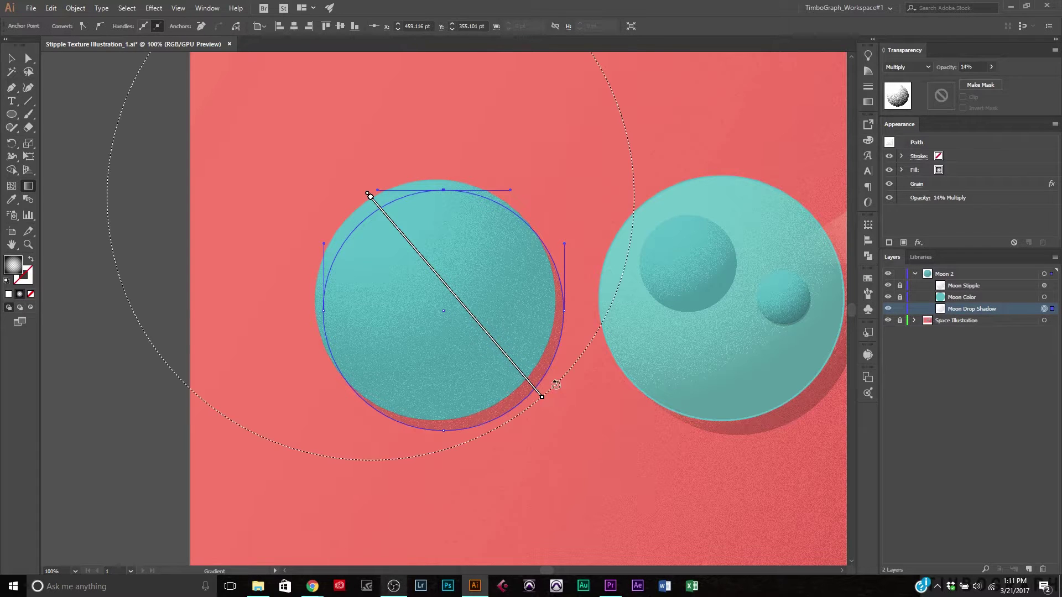
{"action": "key", "text": "ctrl+="}
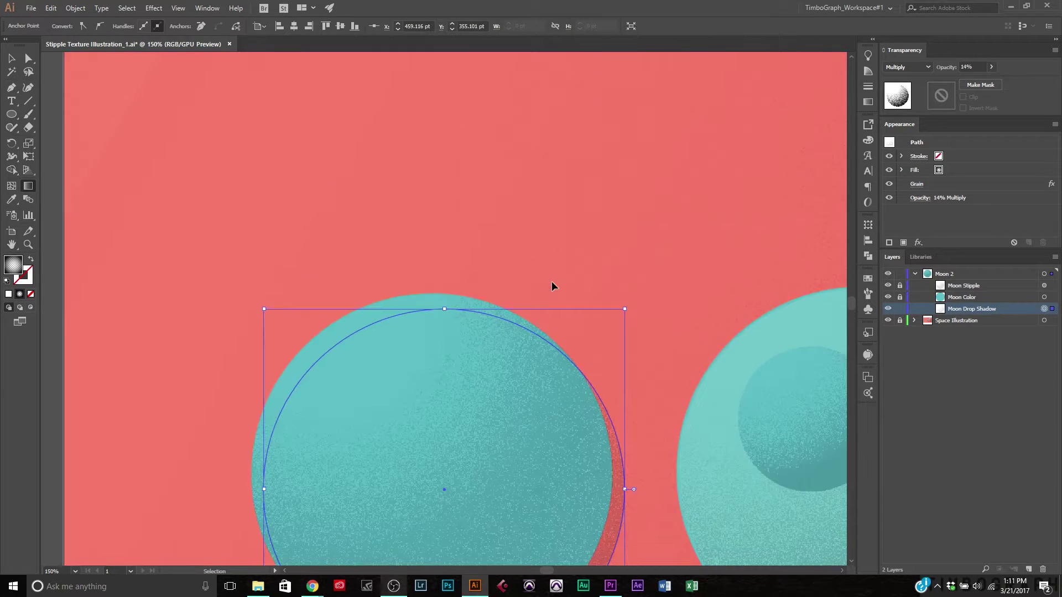
{"action": "key", "text": "ctrl+="}
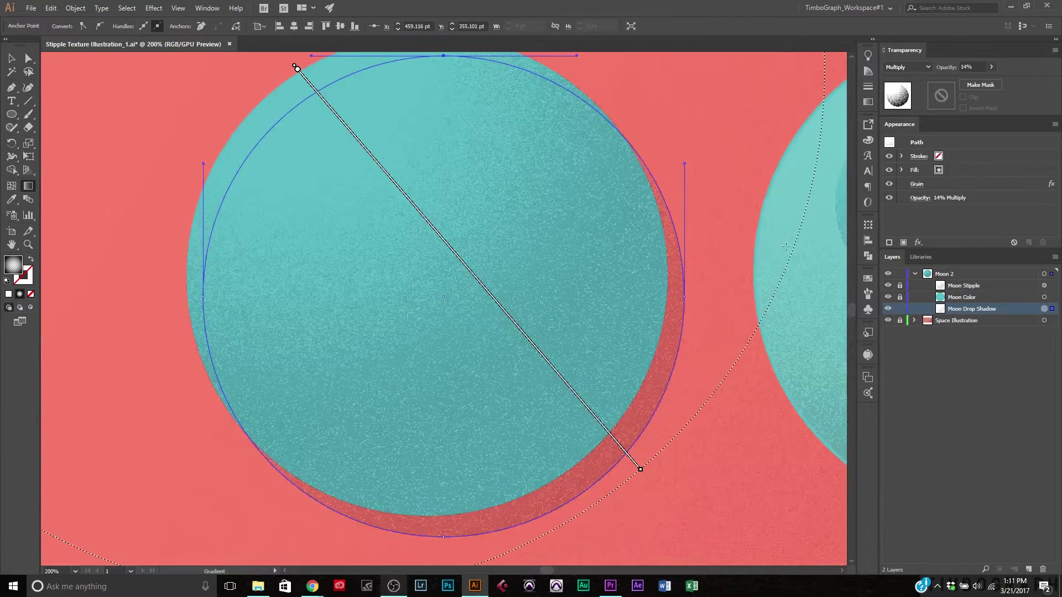
{"action": "left_click_drag", "start_coordinate": [642, 473], "coordinate": [657, 479]}
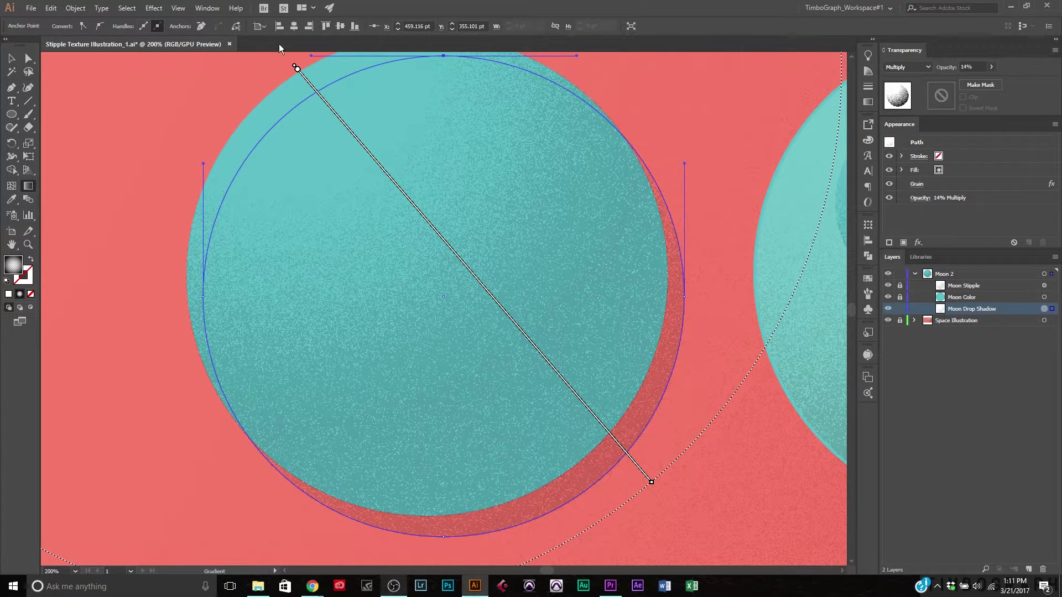
{"action": "mouse_move", "coordinate": [295, 69]}
{"action": "left_click_drag", "start_coordinate": [295, 69], "coordinate": [331, 96]}
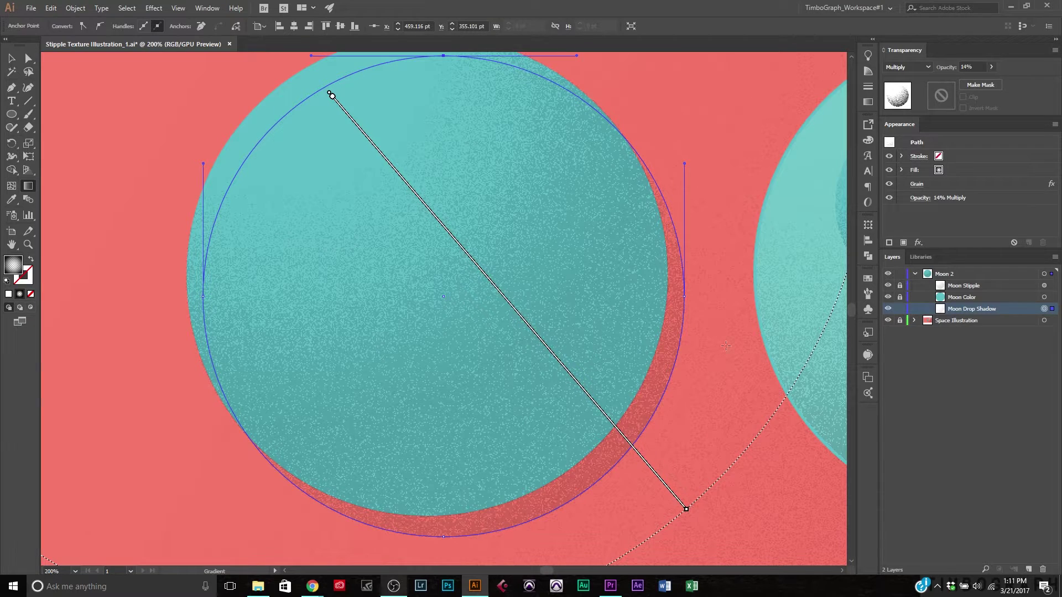
Check the new moon's drop shadow against the original moon at full-artboard view and at 100% zoom
{"action": "key", "text": "v"}
{"action": "key", "text": "ctrl+0"}
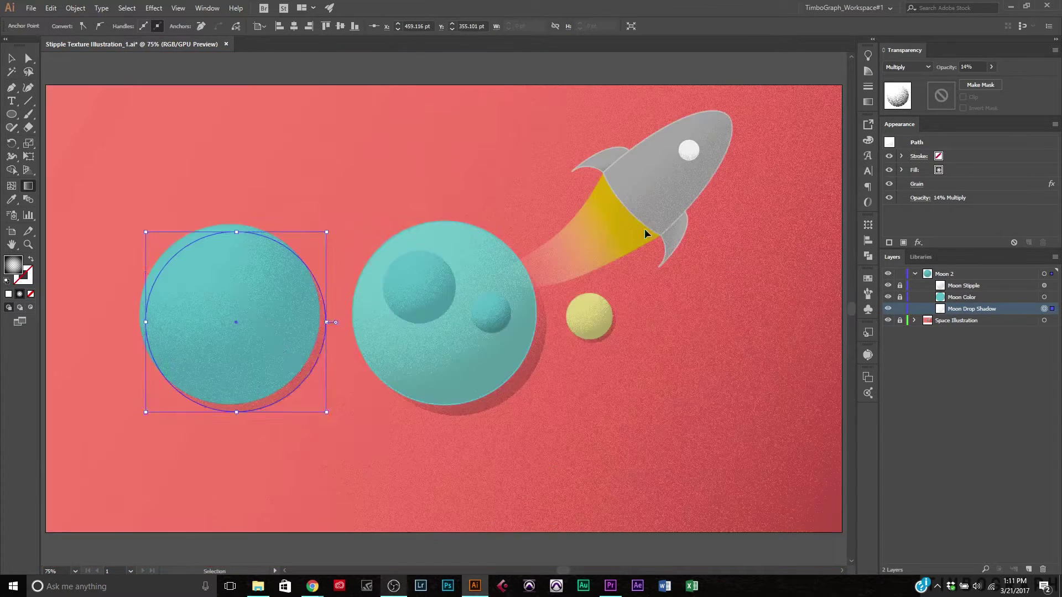
{"action": "key", "text": "ctrl+1"}
{"action": "key", "text": "g"}
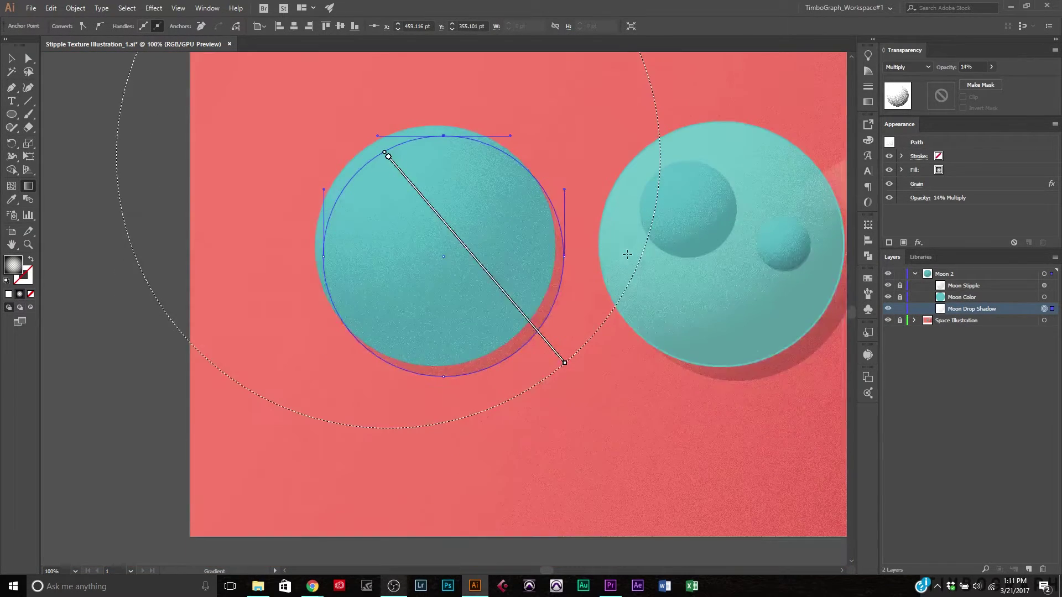
{"action": "scroll", "coordinate": [627, 253], "scroll_direction": "up", "scroll_amount": 3}
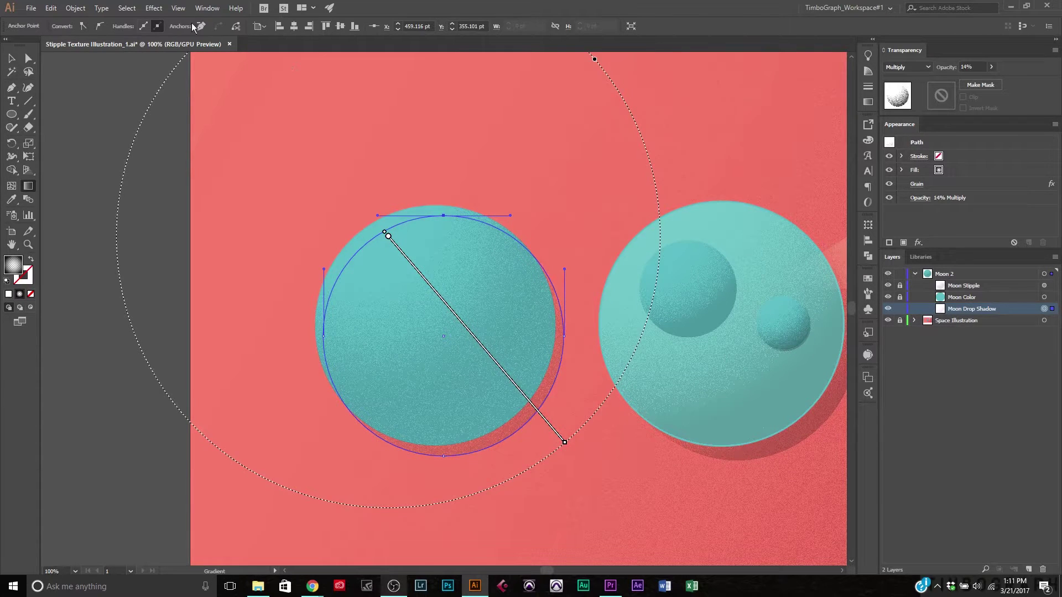
{"action": "key", "text": "v"}
{"action": "left_click", "coordinate": [128, 167]}
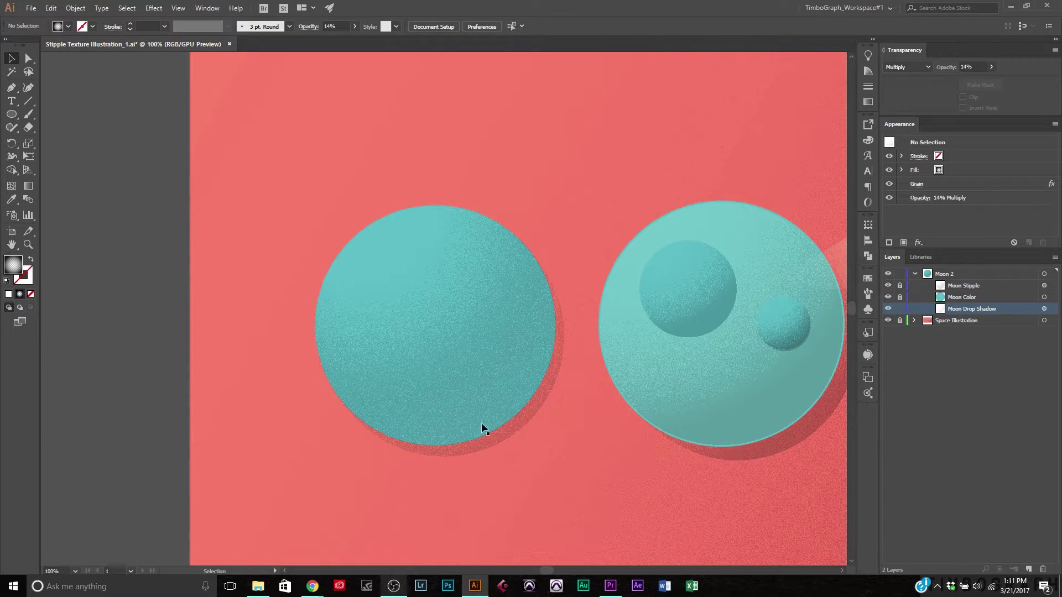
Lower the opacity of the Moon Drop Shadow circle to 11%
{"action": "left_click", "coordinate": [1043, 308]}
{"action": "left_click", "coordinate": [974, 67]}
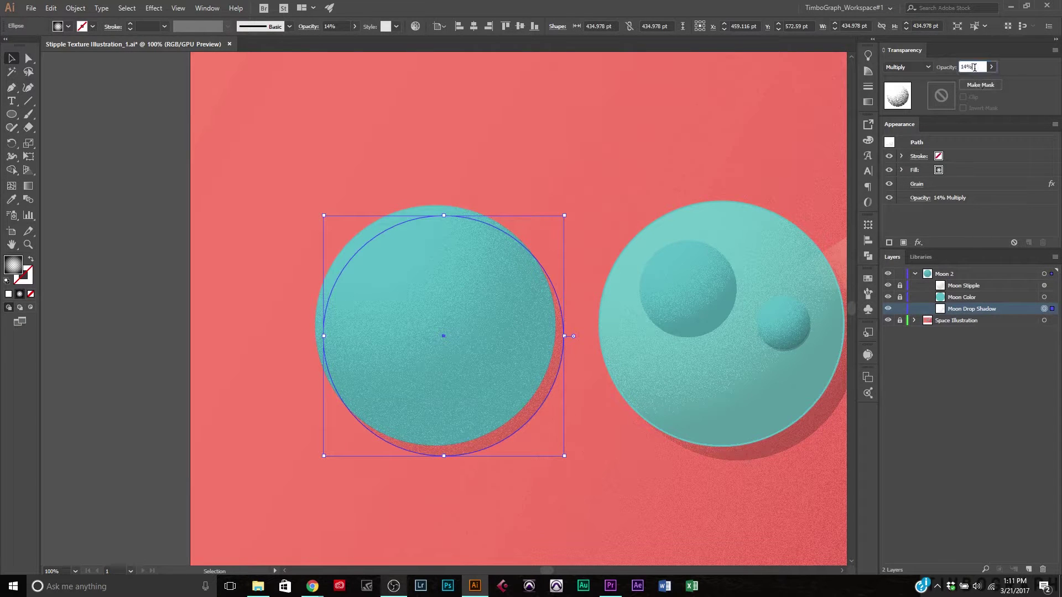
{"action": "key", "text": "Down"}
{"action": "key", "text": "Down"}
{"action": "key", "text": "Return"}
{"action": "left_click", "coordinate": [138, 231]}
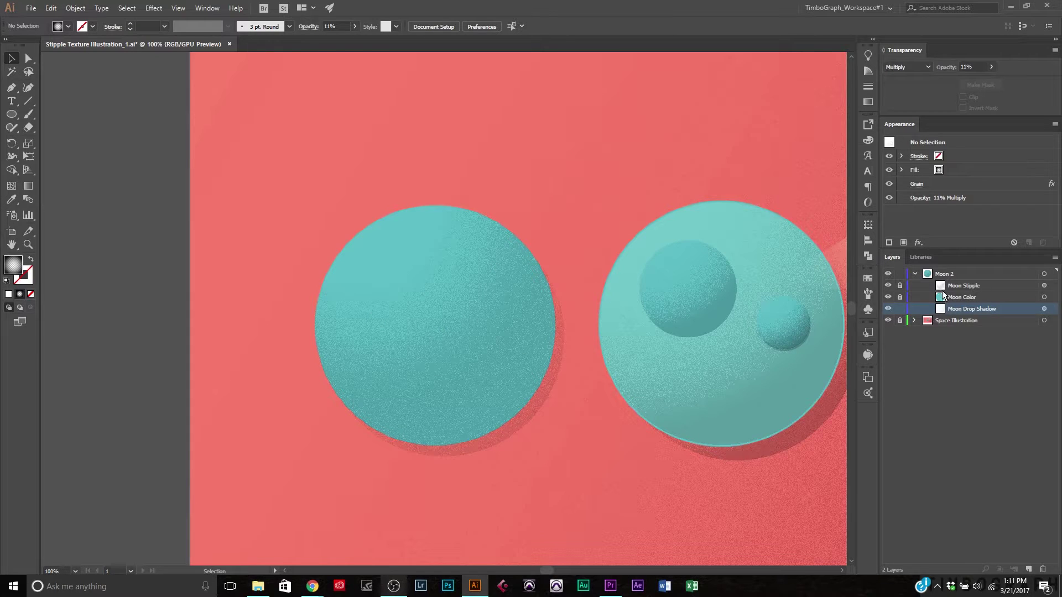
Unlock Moon Stipple and Moon Color, and duplicate the whole Moon 2 layer above the original
{"action": "left_click_drag", "start_coordinate": [900, 298], "coordinate": [900, 290]}
{"action": "left_click", "coordinate": [914, 274]}
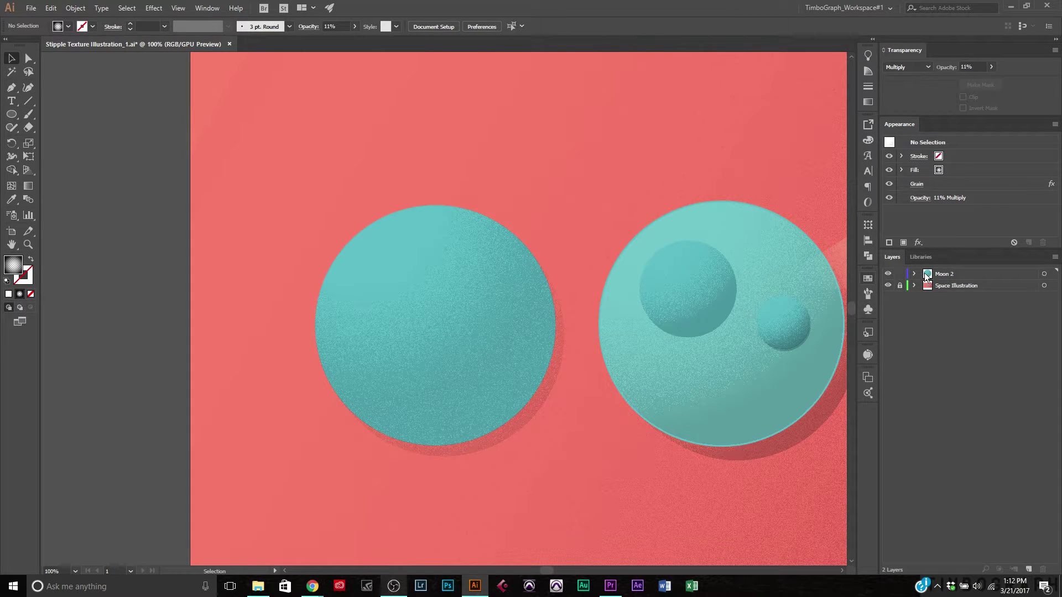
{"action": "left_click", "coordinate": [976, 275]}
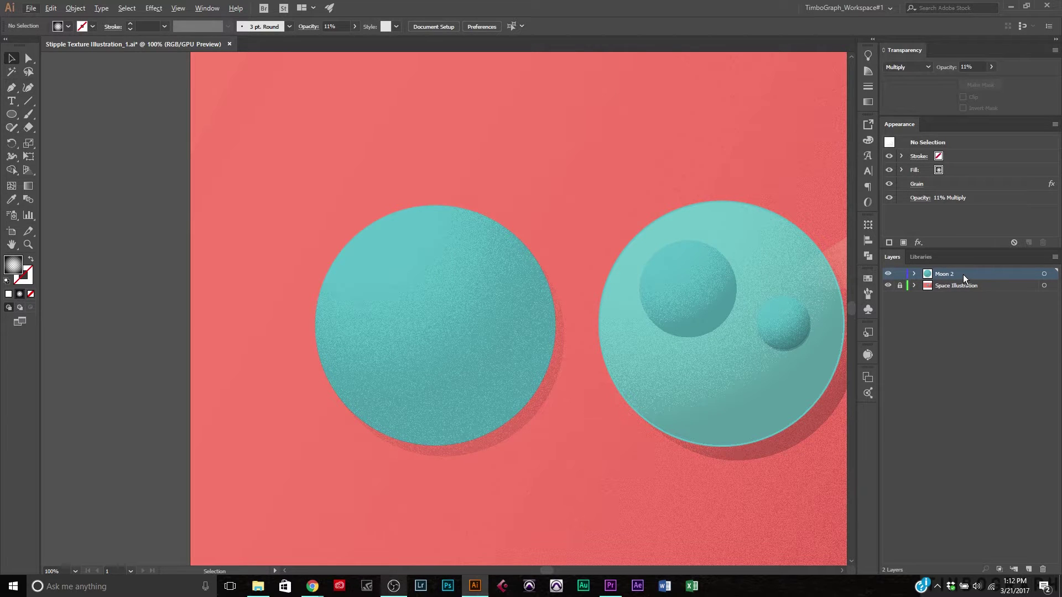
{"action": "left_click_drag", "start_coordinate": [963, 274], "coordinate": [963, 272]}
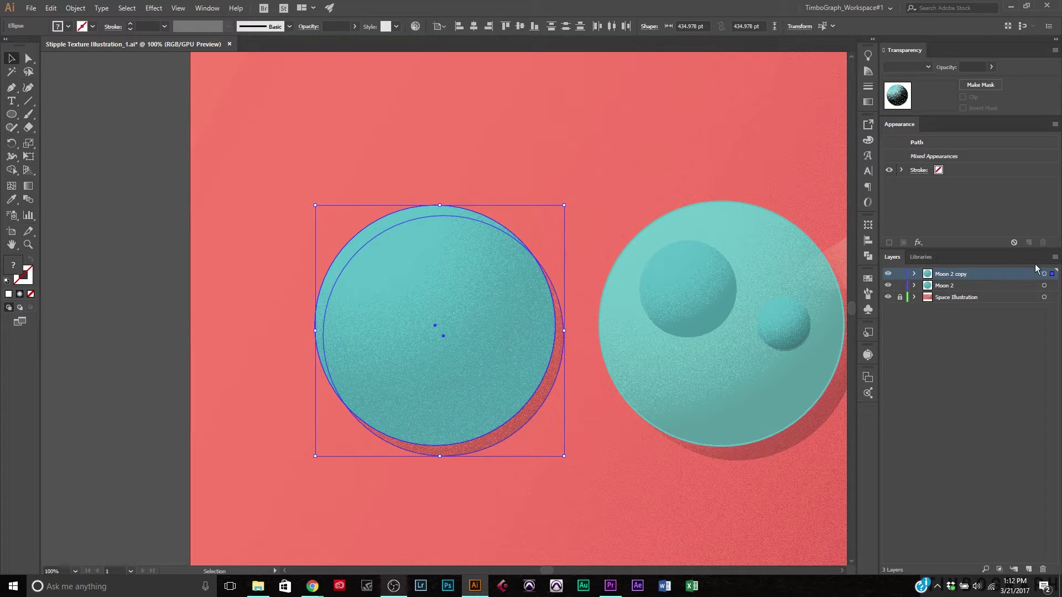
Hide the Moon Drop Shadow circle inside the Moon 2 copy layer
{"action": "left_click", "coordinate": [913, 274]}
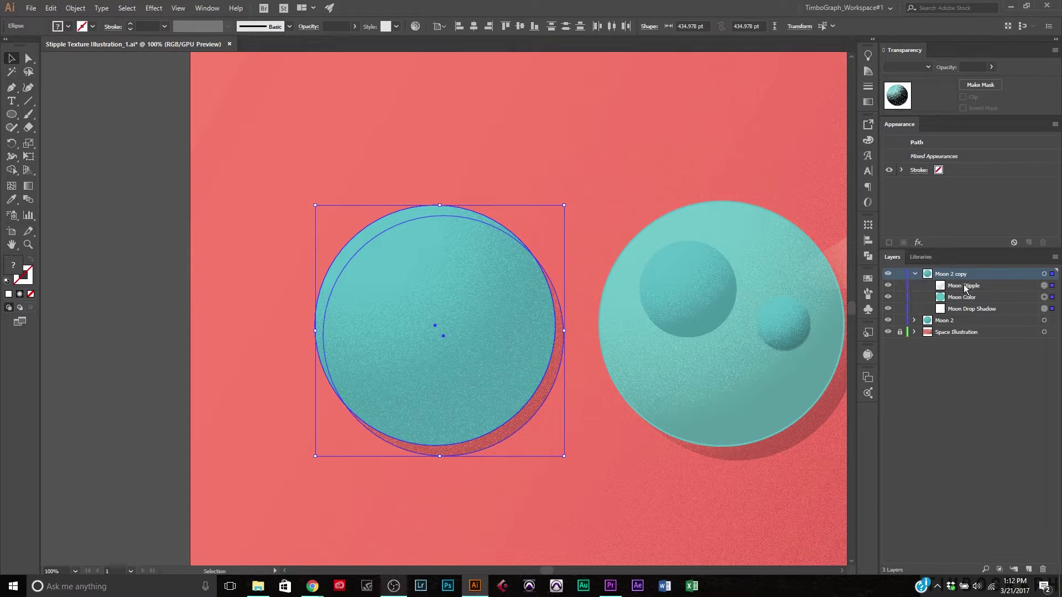
{"action": "left_click", "coordinate": [997, 311]}
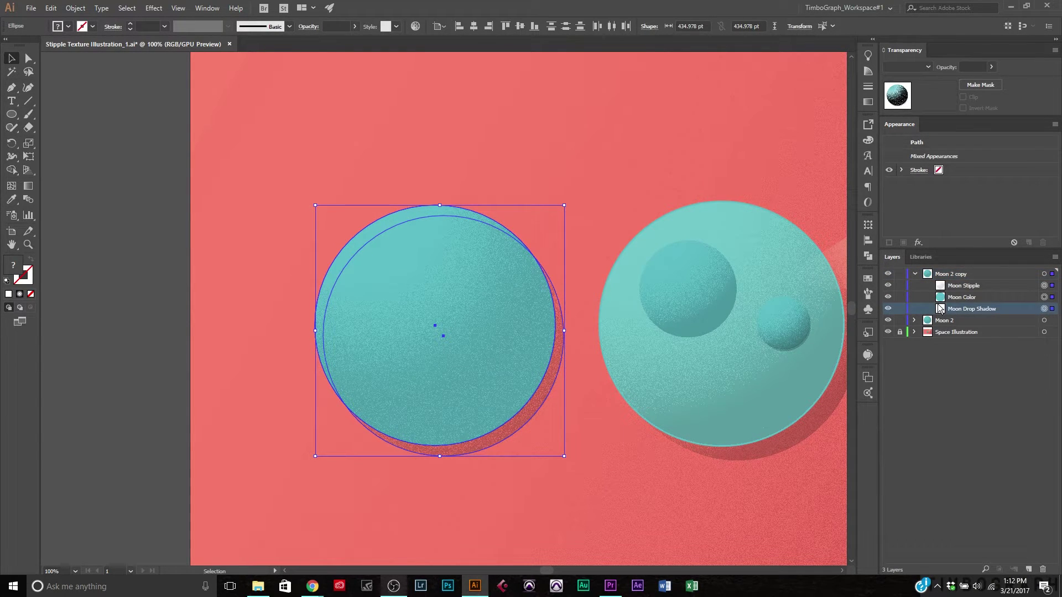
{"action": "left_click", "coordinate": [888, 308]}
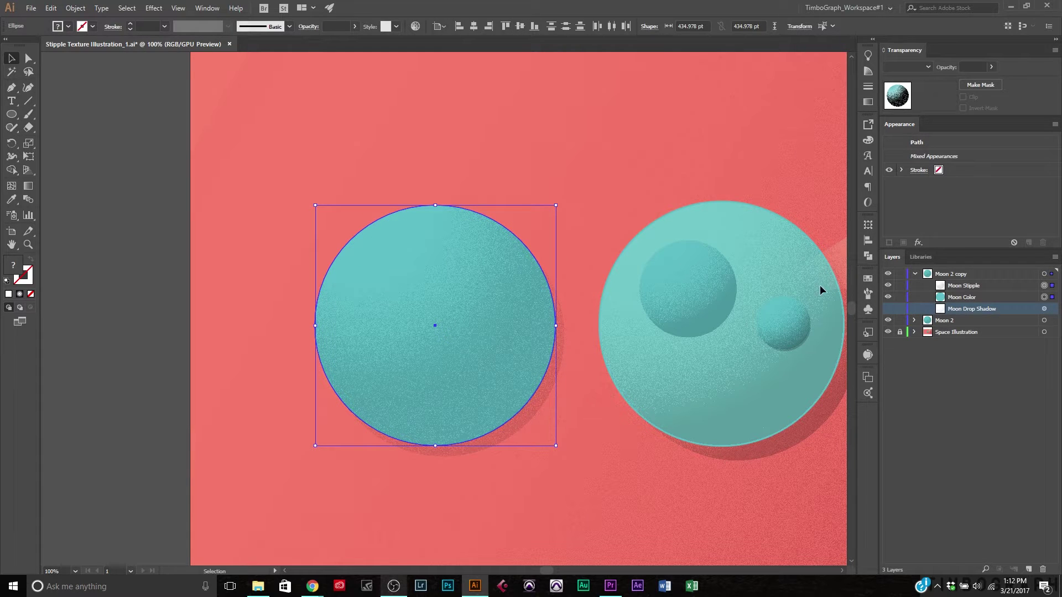
Scale the Moon 2 copy artwork down to about 175 pt across and place it as a crater in the moon's upper-left area
{"action": "left_click", "coordinate": [1043, 274]}
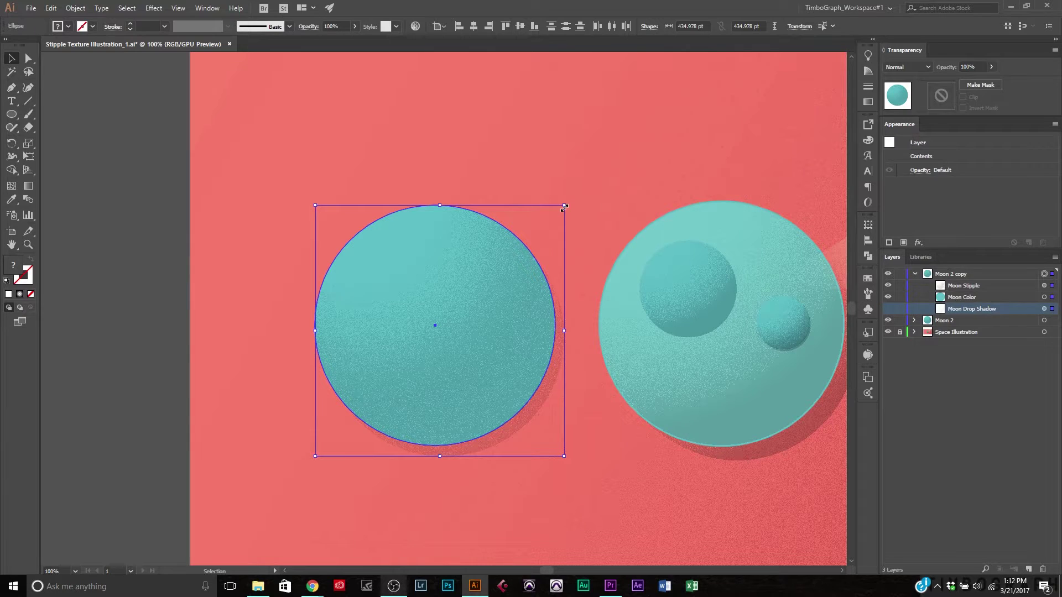
{"action": "left_click_drag", "start_coordinate": [564, 207], "coordinate": [496, 281]}
{"action": "left_click_drag", "start_coordinate": [466, 345], "coordinate": [435, 309]}
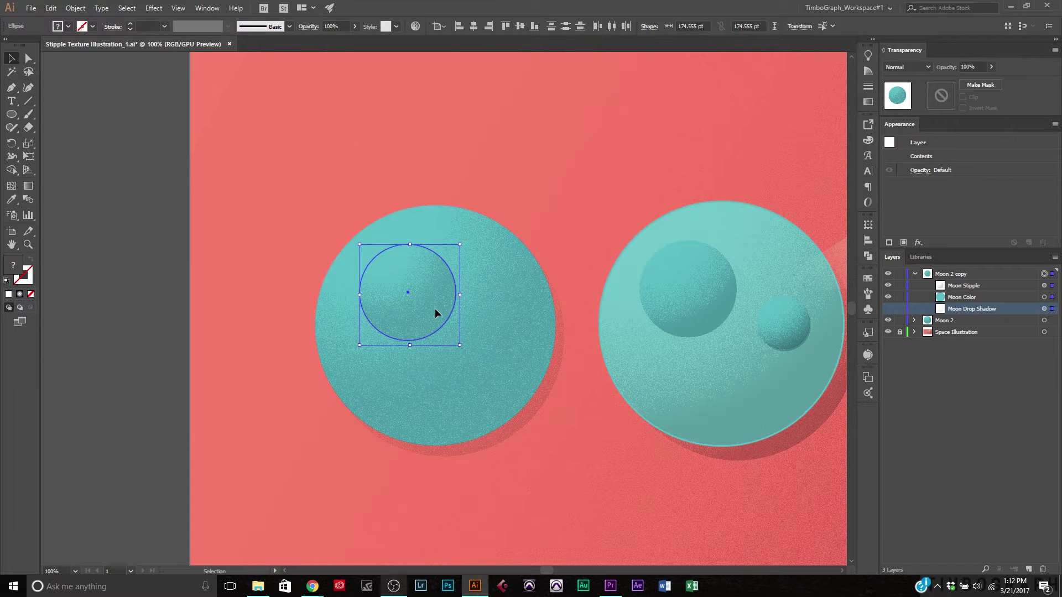
Duplicate the crater layer, move the duplicate to the moon's right side, and shrink it to about half its size
{"action": "left_click", "coordinate": [914, 274]}
{"action": "left_click", "coordinate": [966, 272]}
{"action": "left_click_drag", "start_coordinate": [971, 274], "coordinate": [975, 275]}
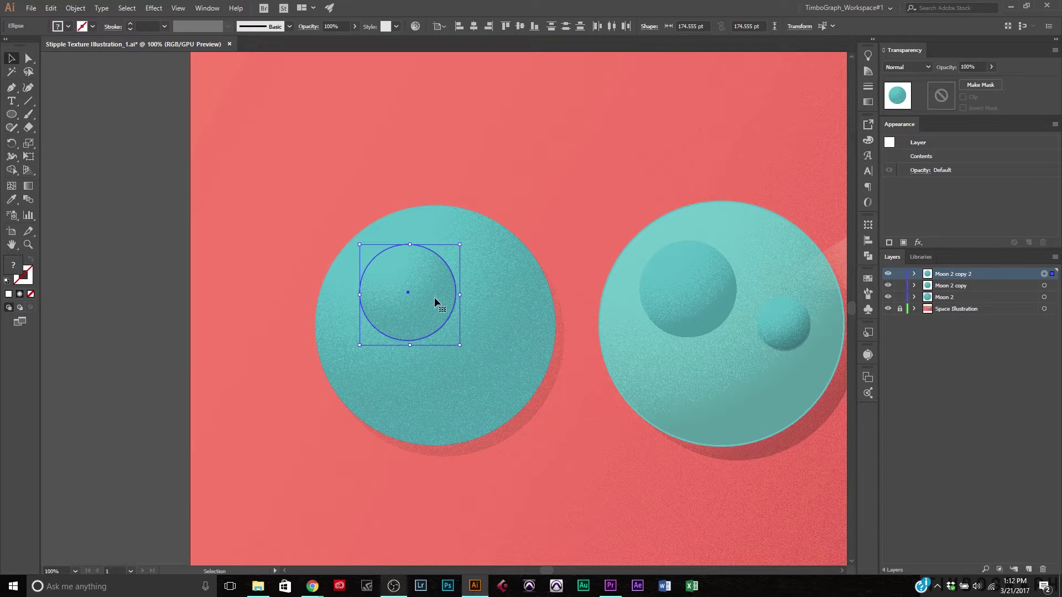
{"action": "left_click_drag", "start_coordinate": [433, 296], "coordinate": [521, 356]}
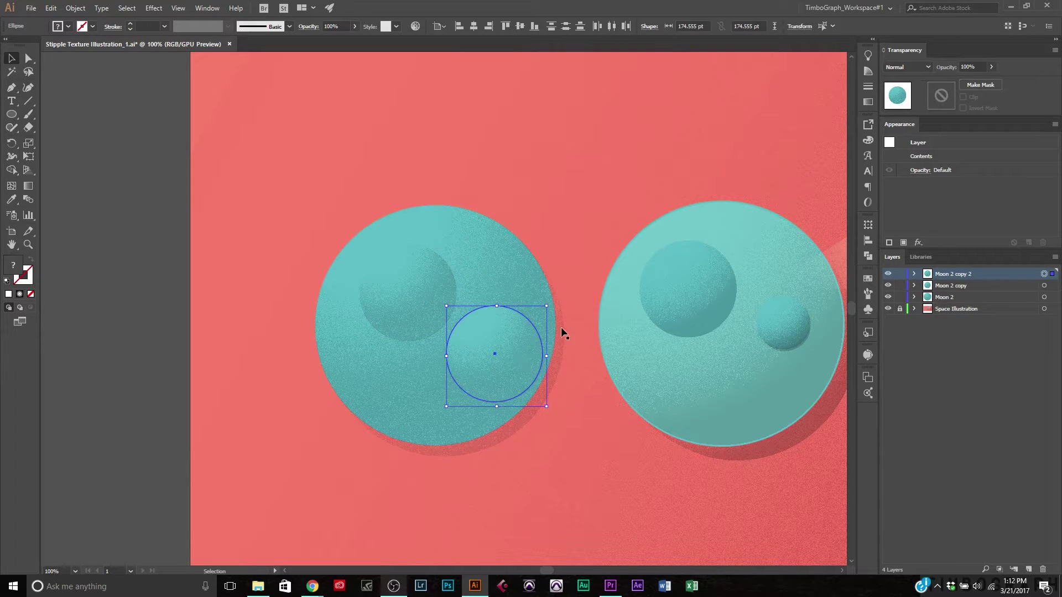
{"action": "left_click_drag", "start_coordinate": [543, 307], "coordinate": [505, 323]}
{"action": "left_click", "coordinate": [292, 184]}
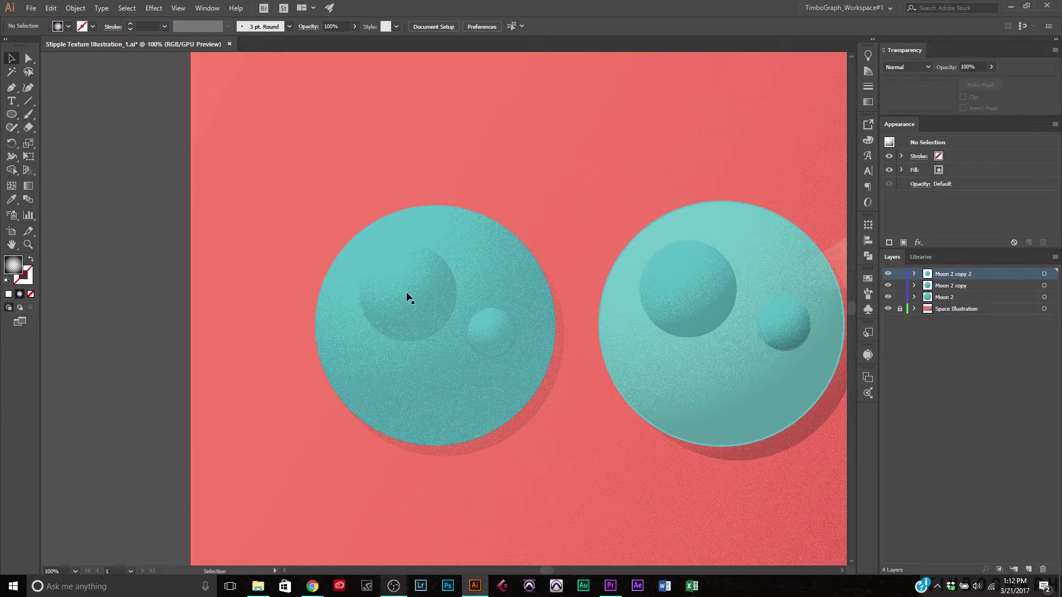
Change the fill of the Moon Color circle in the Moon 2 layer to a brighter turquoise
{"action": "left_click", "coordinate": [914, 297]}
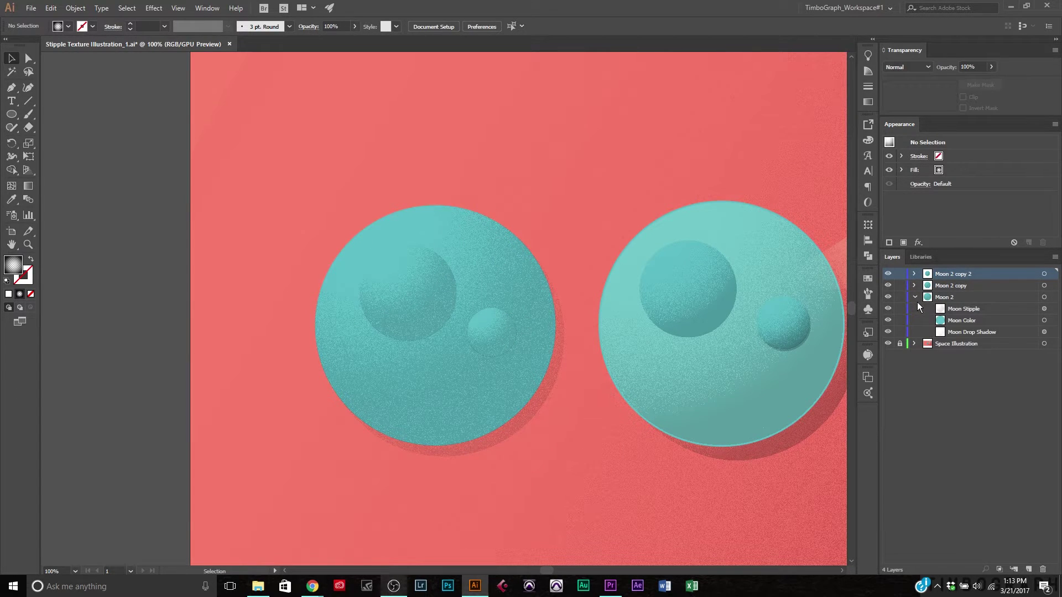
{"action": "left_click", "coordinate": [1043, 320]}
{"action": "double_click", "coordinate": [13, 265]}
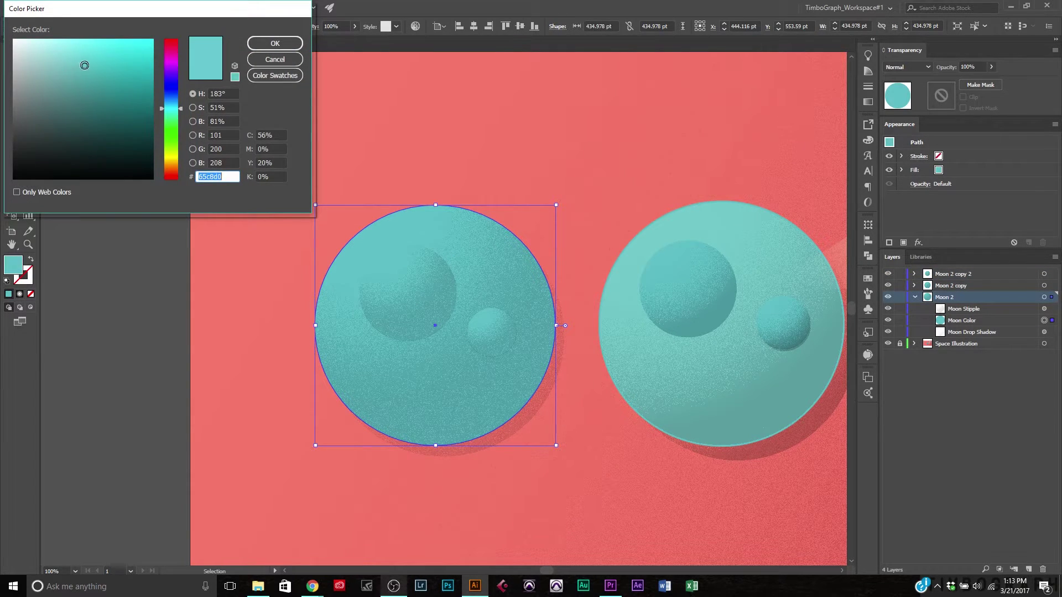
{"action": "left_click_drag", "start_coordinate": [84, 64], "coordinate": [83, 60]}
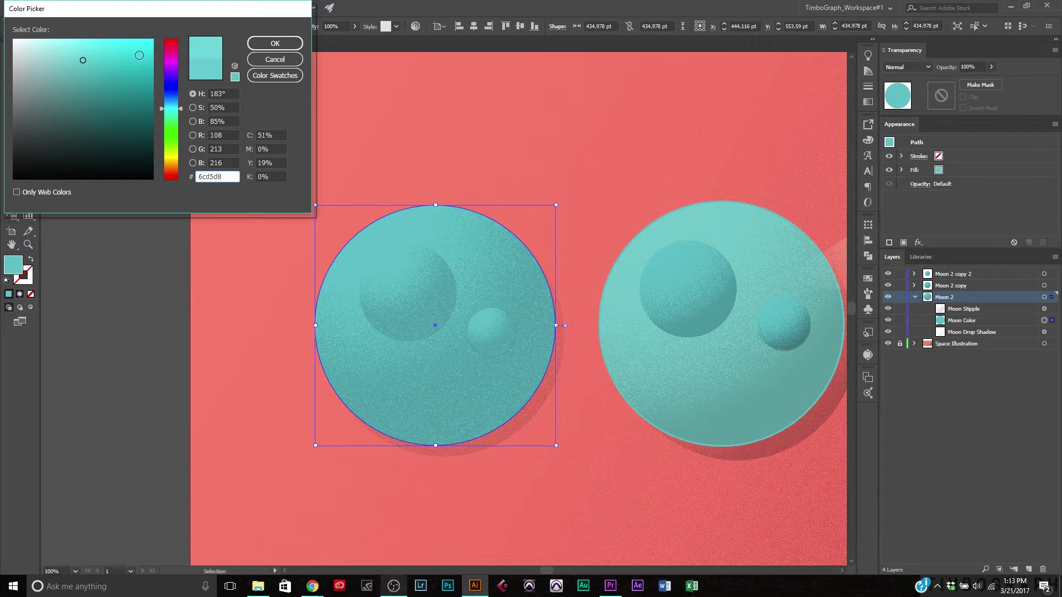
{"action": "left_click", "coordinate": [280, 43]}
{"action": "left_click", "coordinate": [140, 225]}
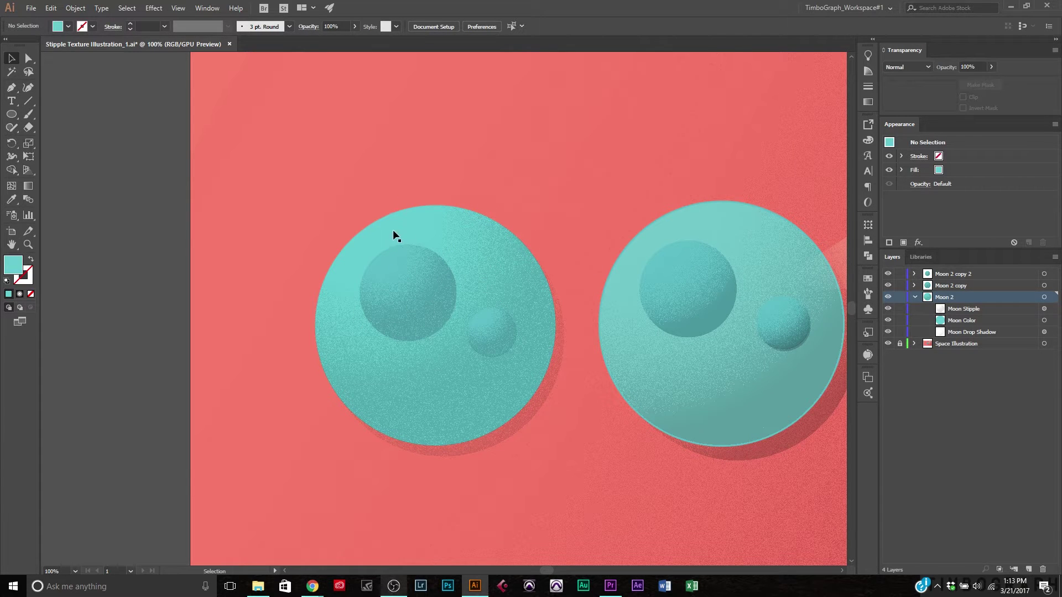
Review the whole illustration and examine the stipple shading on the original moon and rocket up close
{"action": "scroll", "coordinate": [403, 241], "scroll_direction": "down", "scroll_amount": 2}
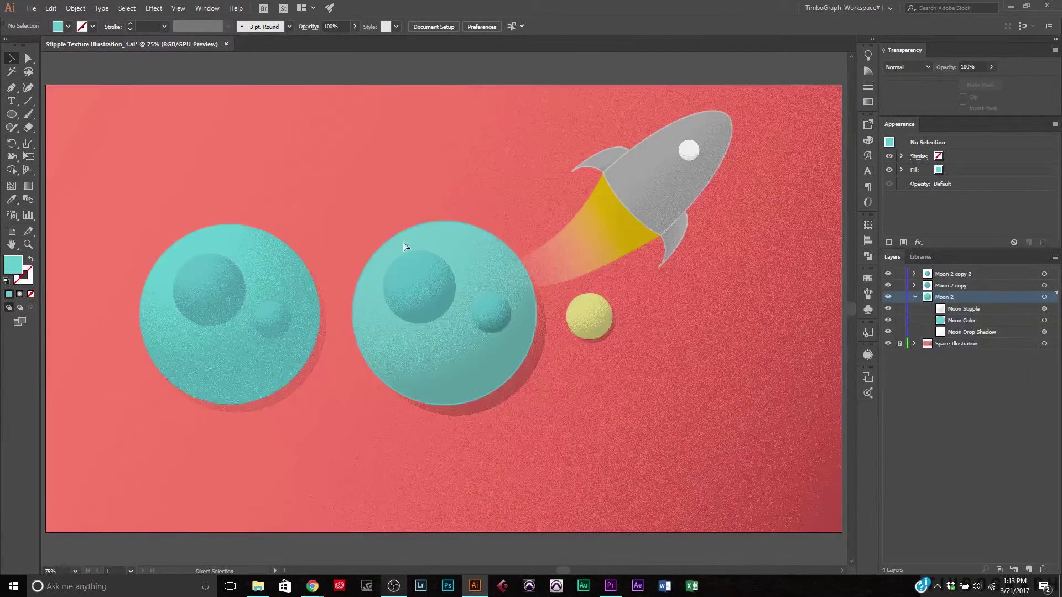
{"action": "scroll", "coordinate": [404, 246], "scroll_direction": "down", "scroll_amount": 1}
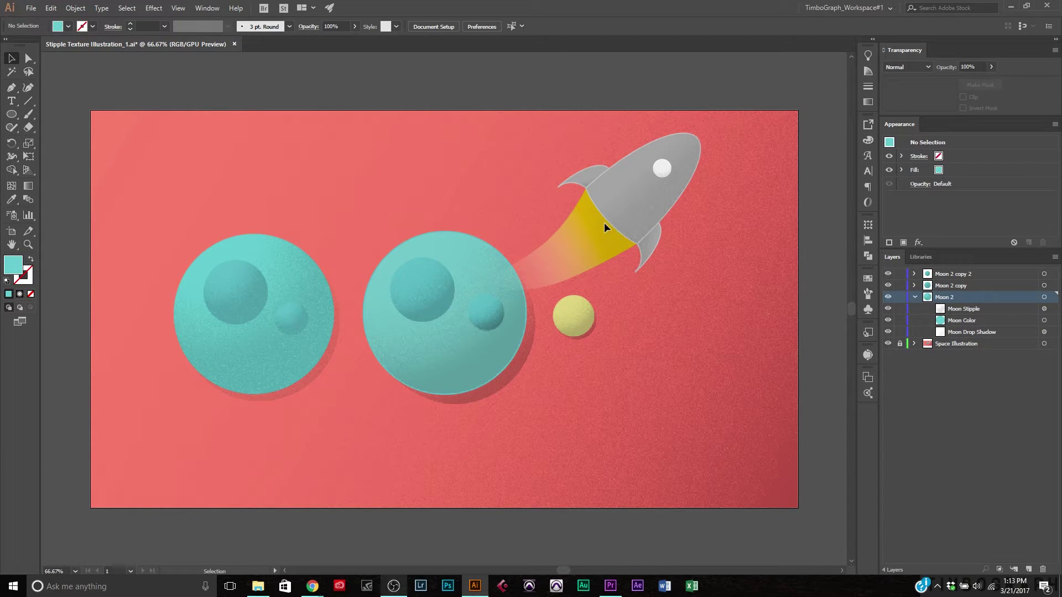
{"action": "scroll", "coordinate": [655, 169], "scroll_direction": "up", "scroll_amount": 5}
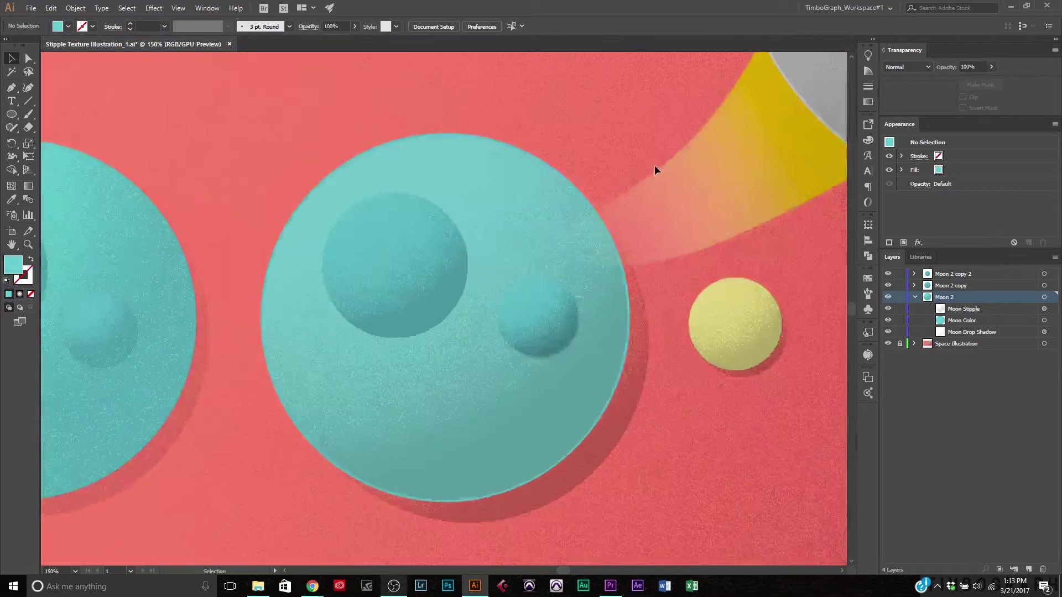
{"action": "left_click_drag", "start_coordinate": [808, 96], "coordinate": [490, 304]}
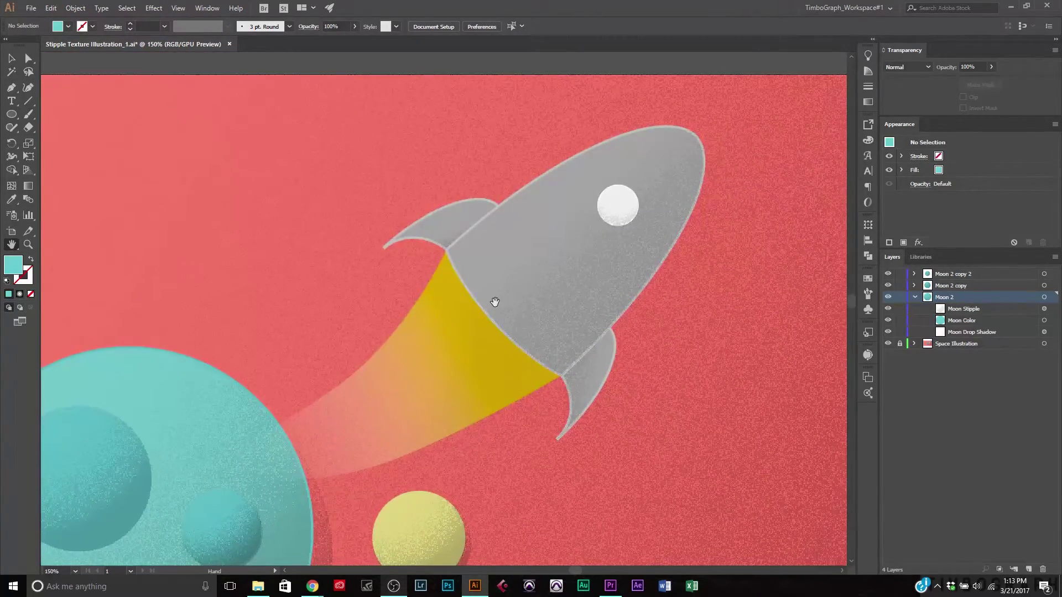
{"action": "key", "text": "ctrl+minus"}
{"action": "key", "text": "ctrl+minus"}
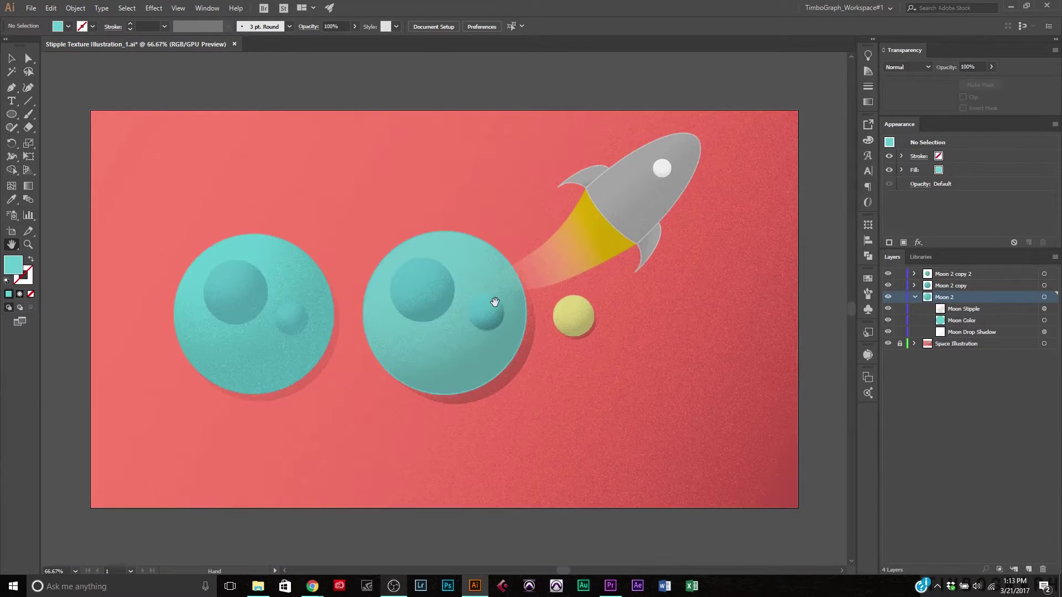